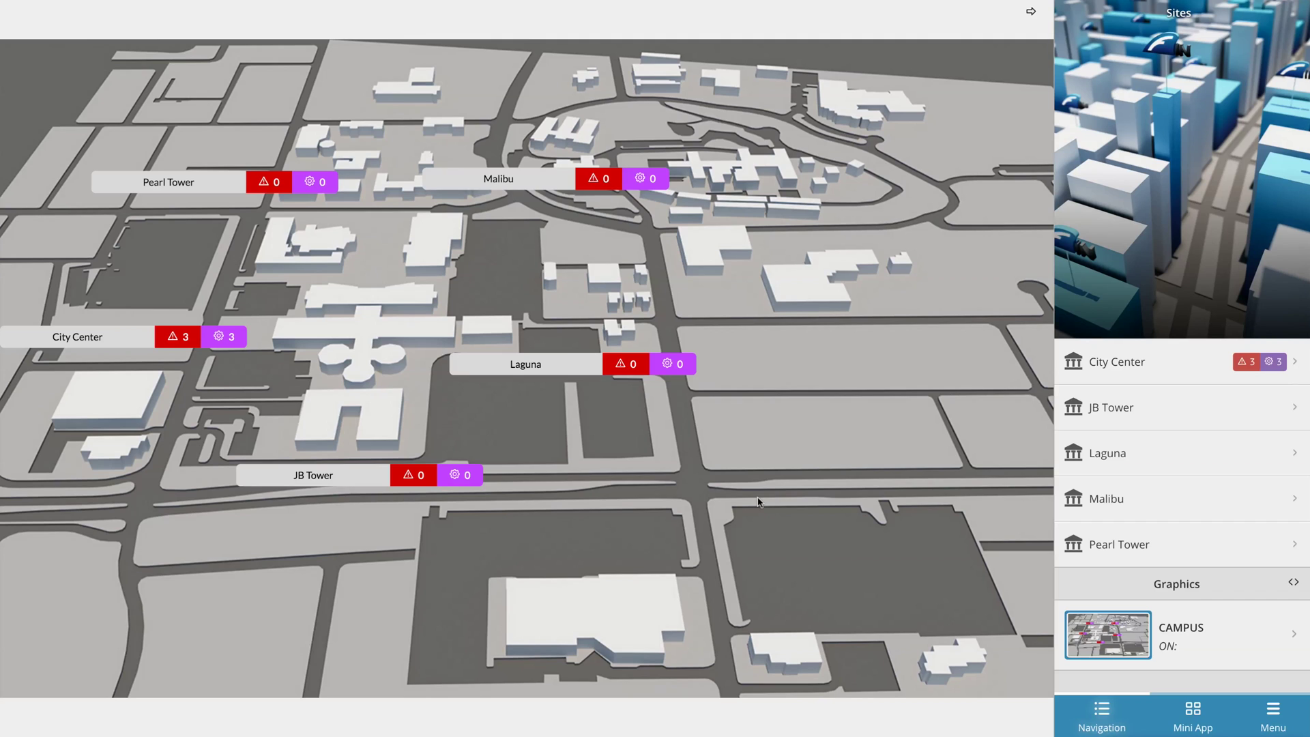
Step: Open the City Center site page listing Floors 1–4, Utility and its graphics
left_click(1198, 369)
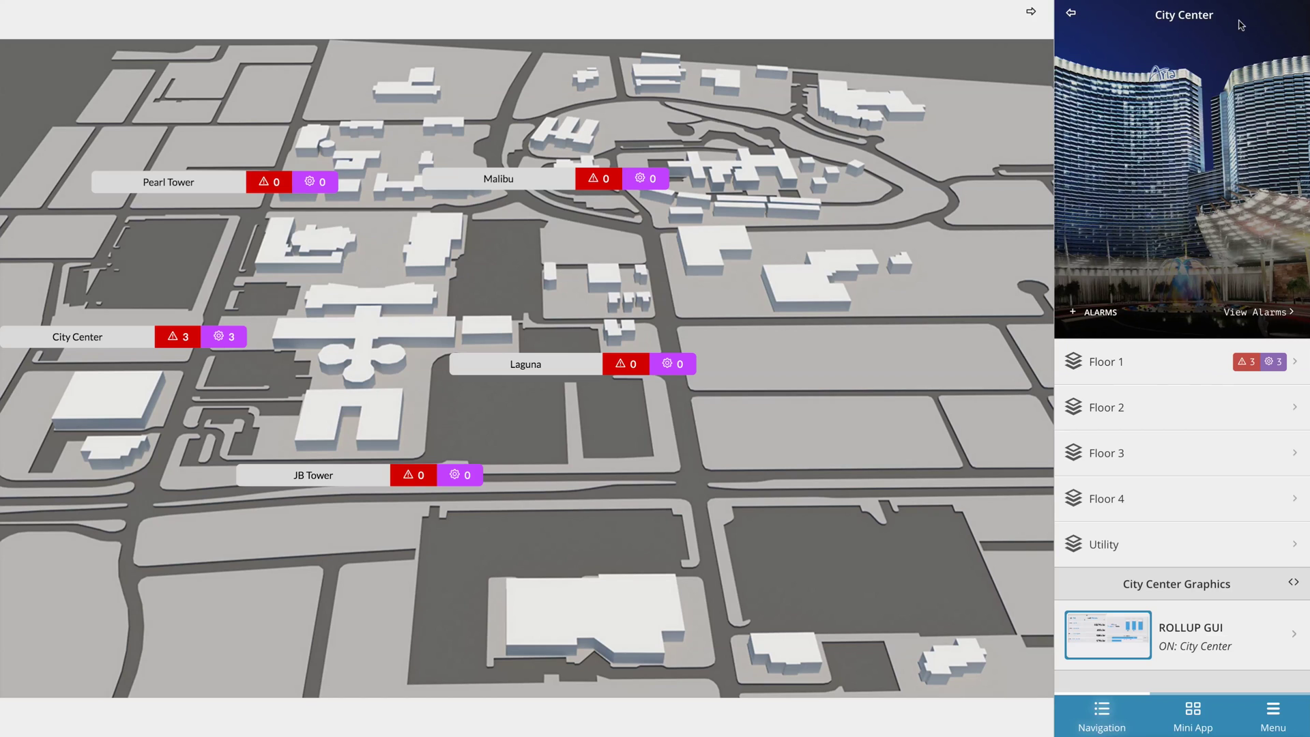
Step: From the apps menu, start a new site graphic in Graphics Builder
left_click(1273, 717)
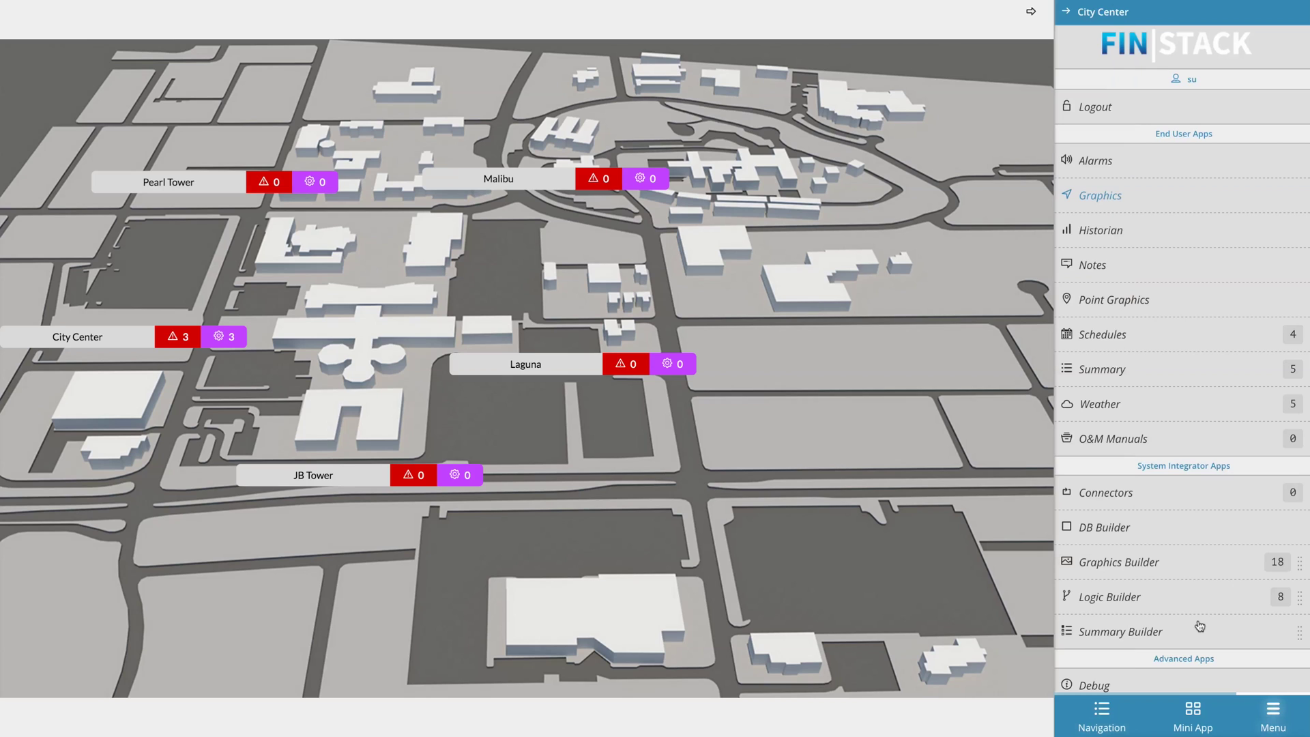
mouse_move(1163, 559)
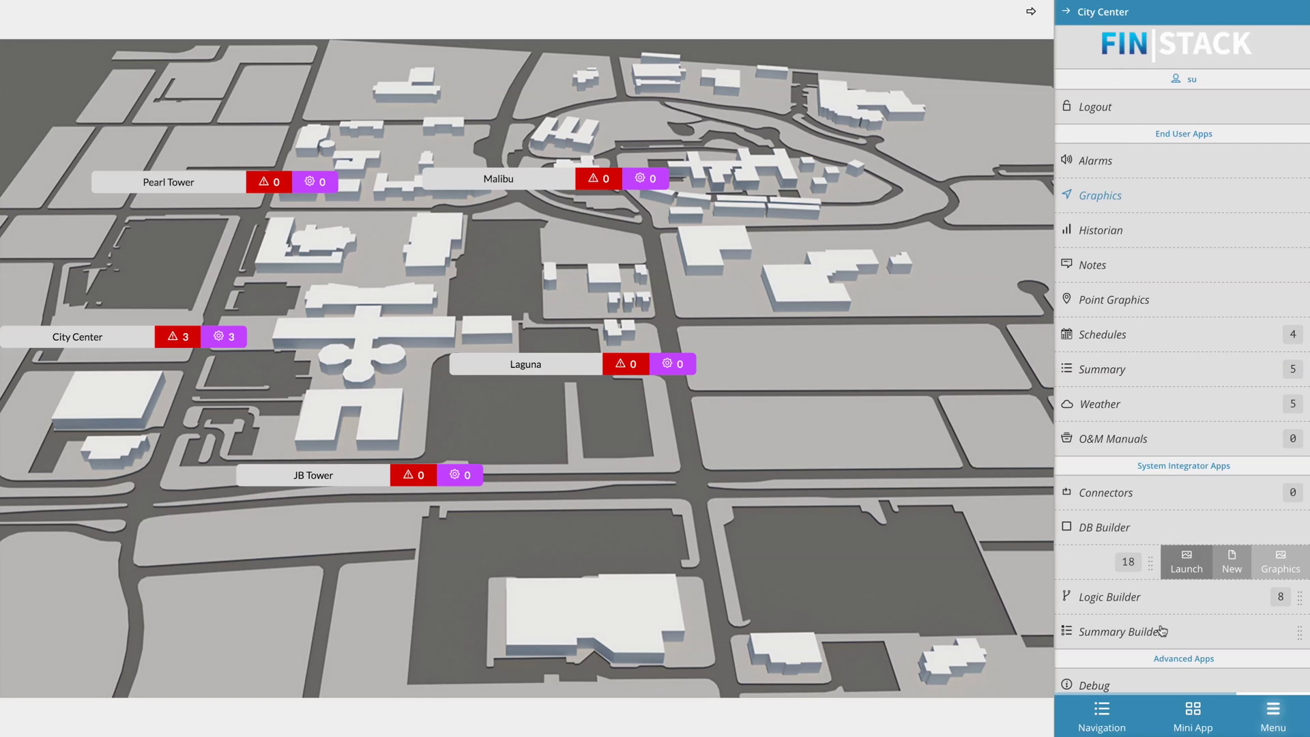
left_click(1236, 559)
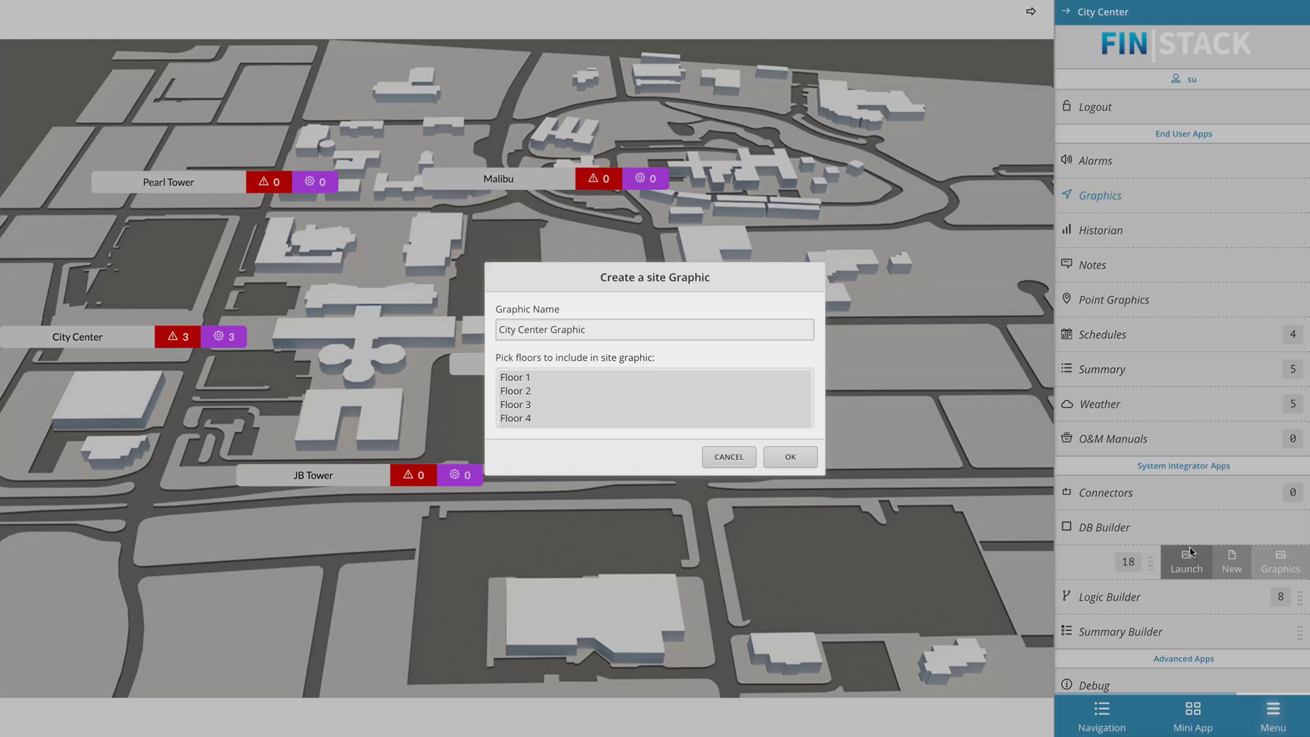
Step: Create a City Center site graphic named 'CC MAIN' including Floors 1–4
left_click(681, 382)
left_click(573, 408, "shift")
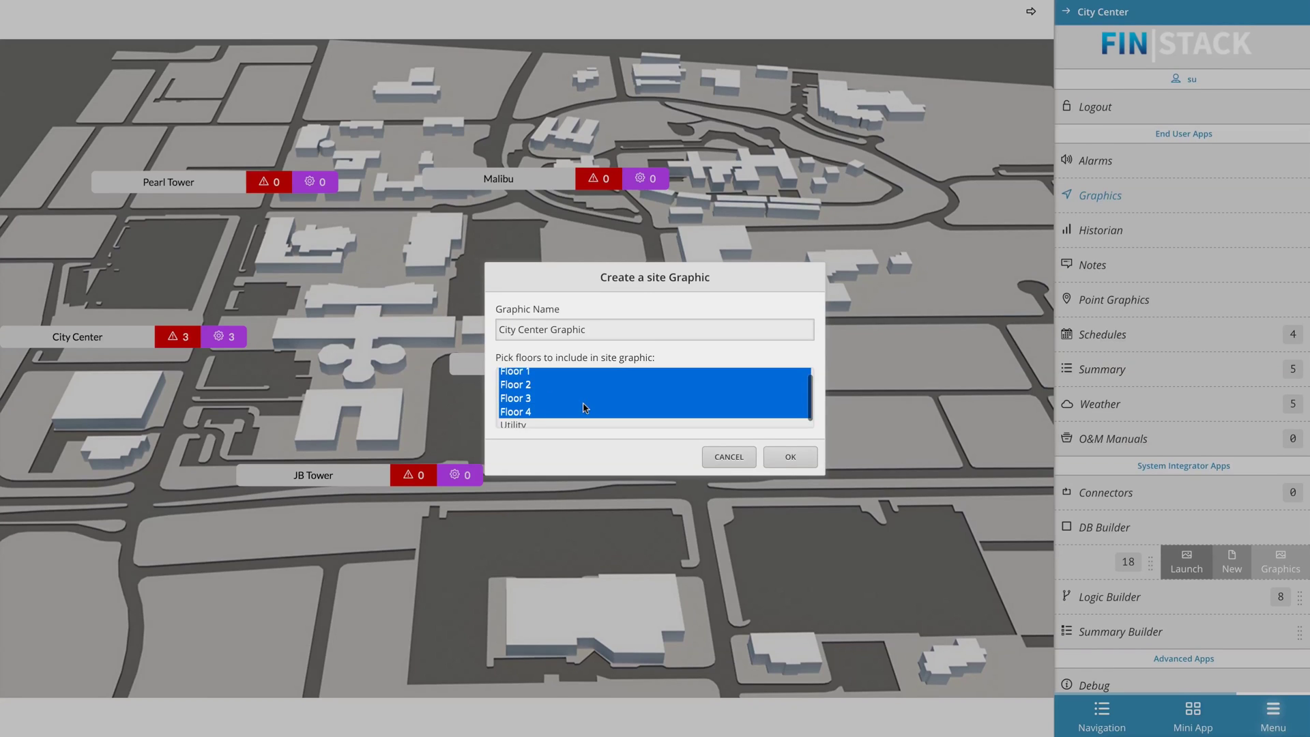
left_click_drag(612, 328, 364, 320)
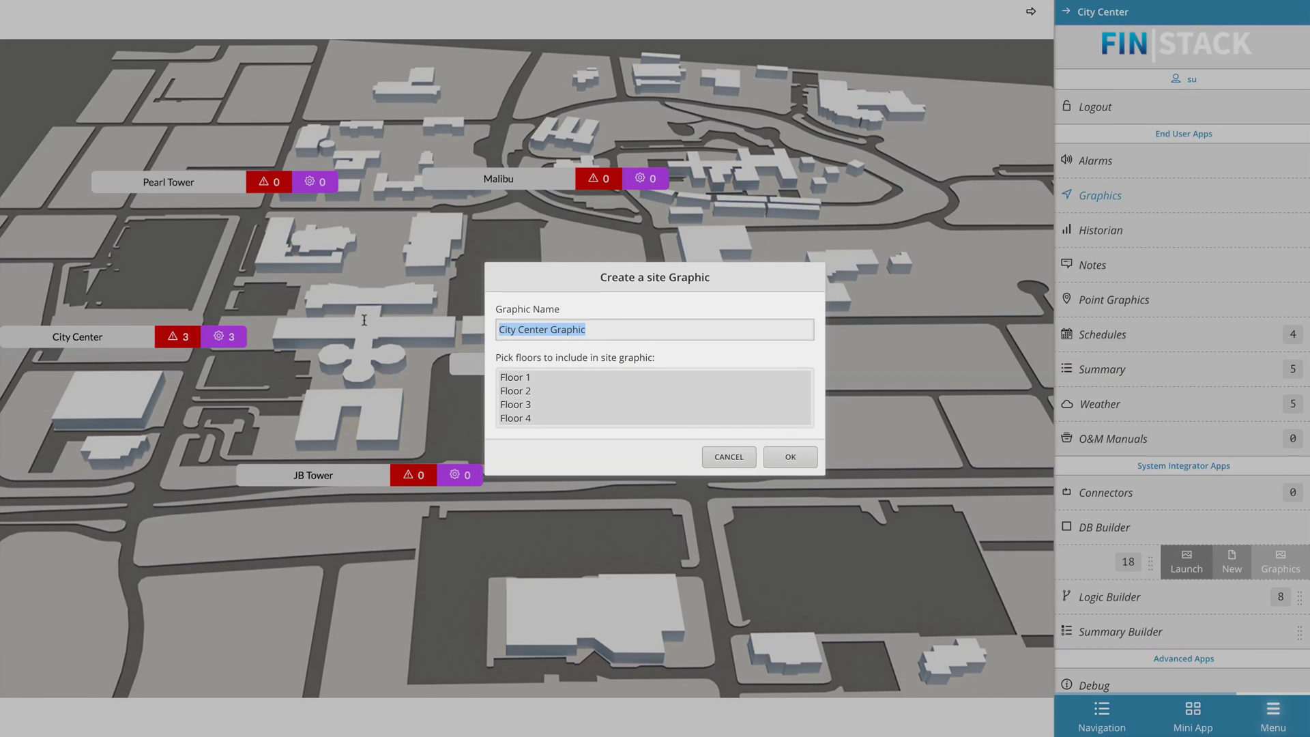
type("CC MAIN")
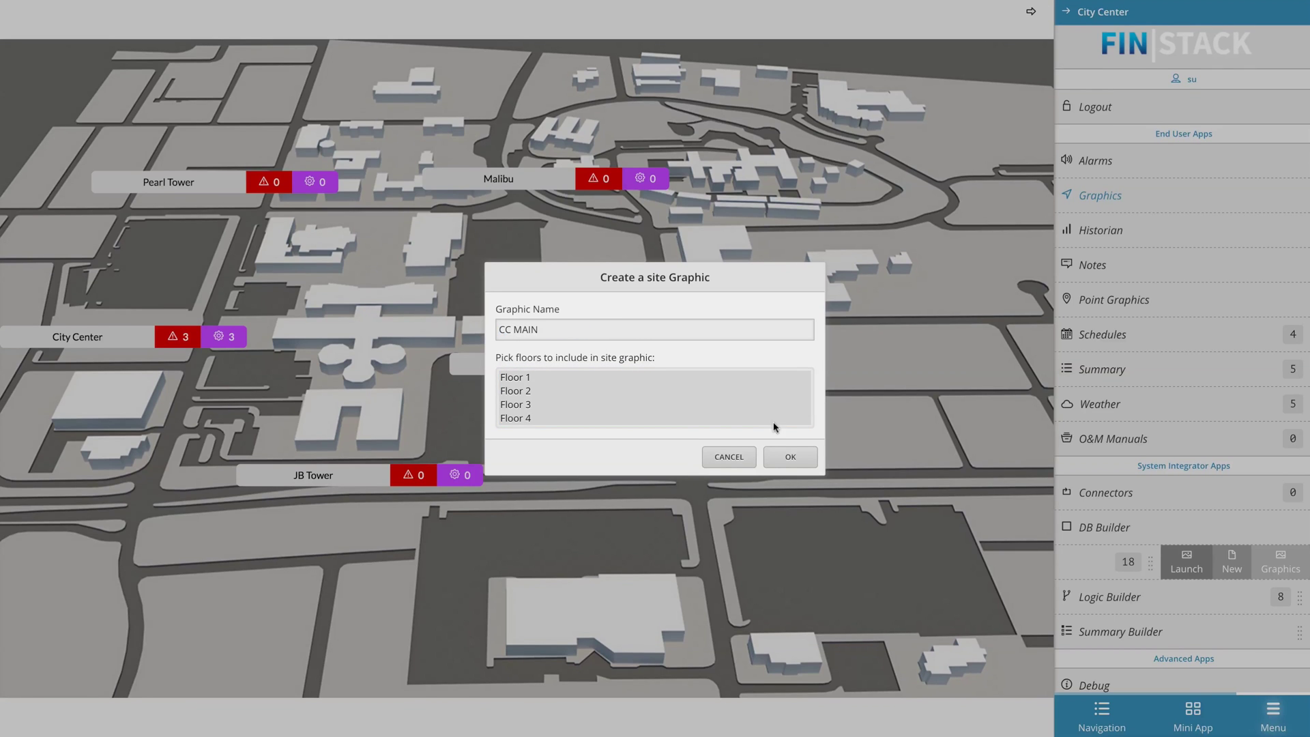
left_click(808, 458)
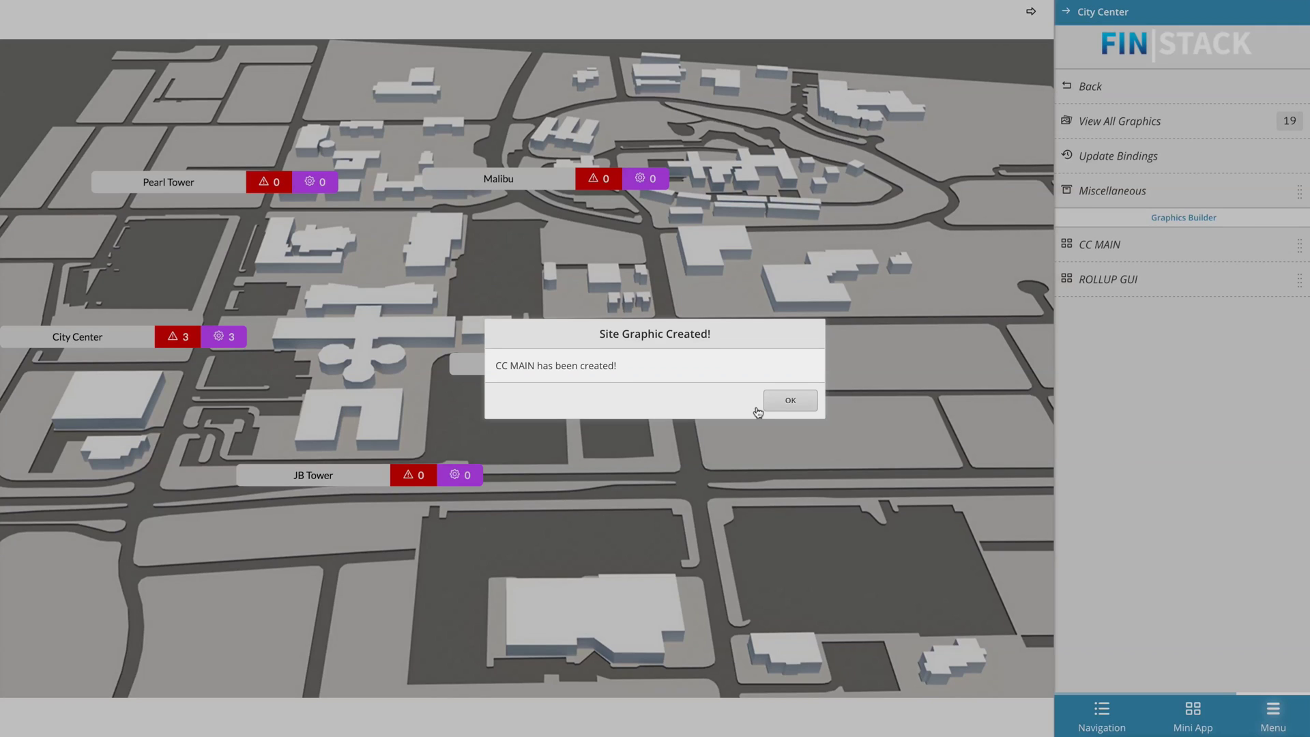
left_click(781, 401)
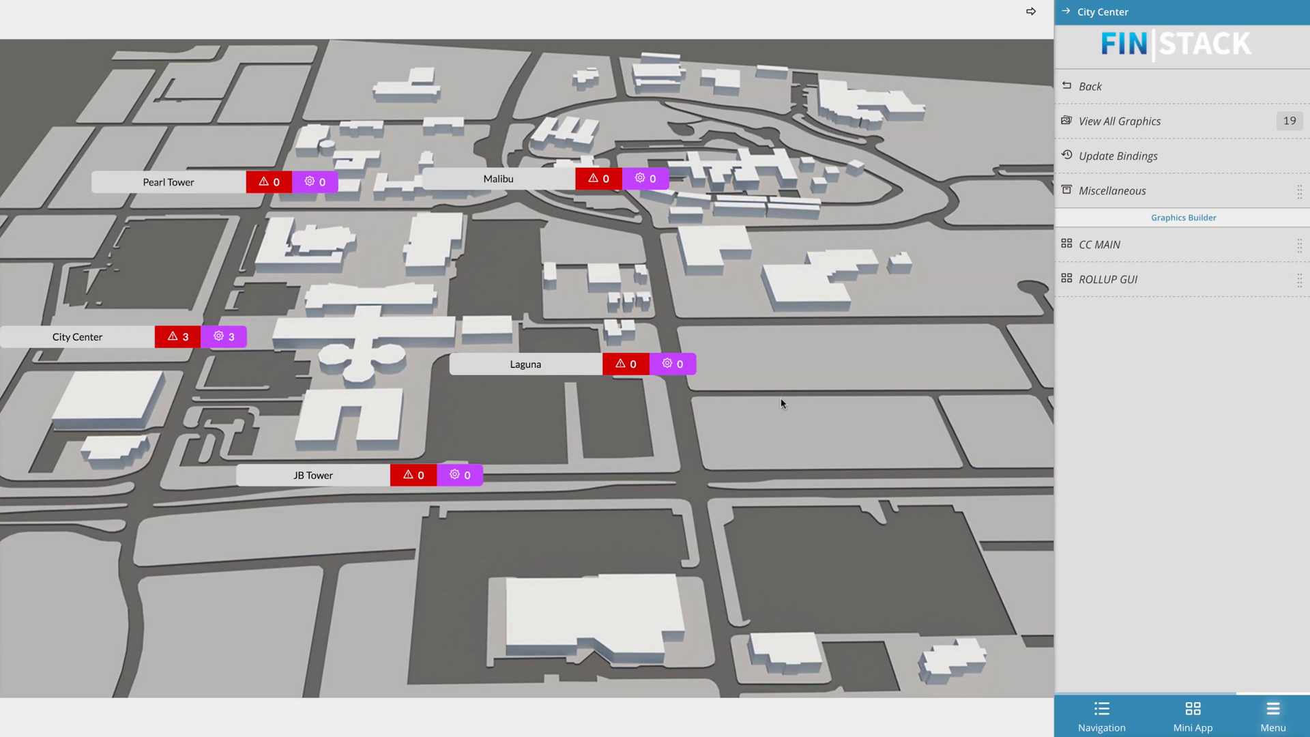
Step: Open the CC MAIN graphic for editing in Graphics Builder
left_click(1215, 246)
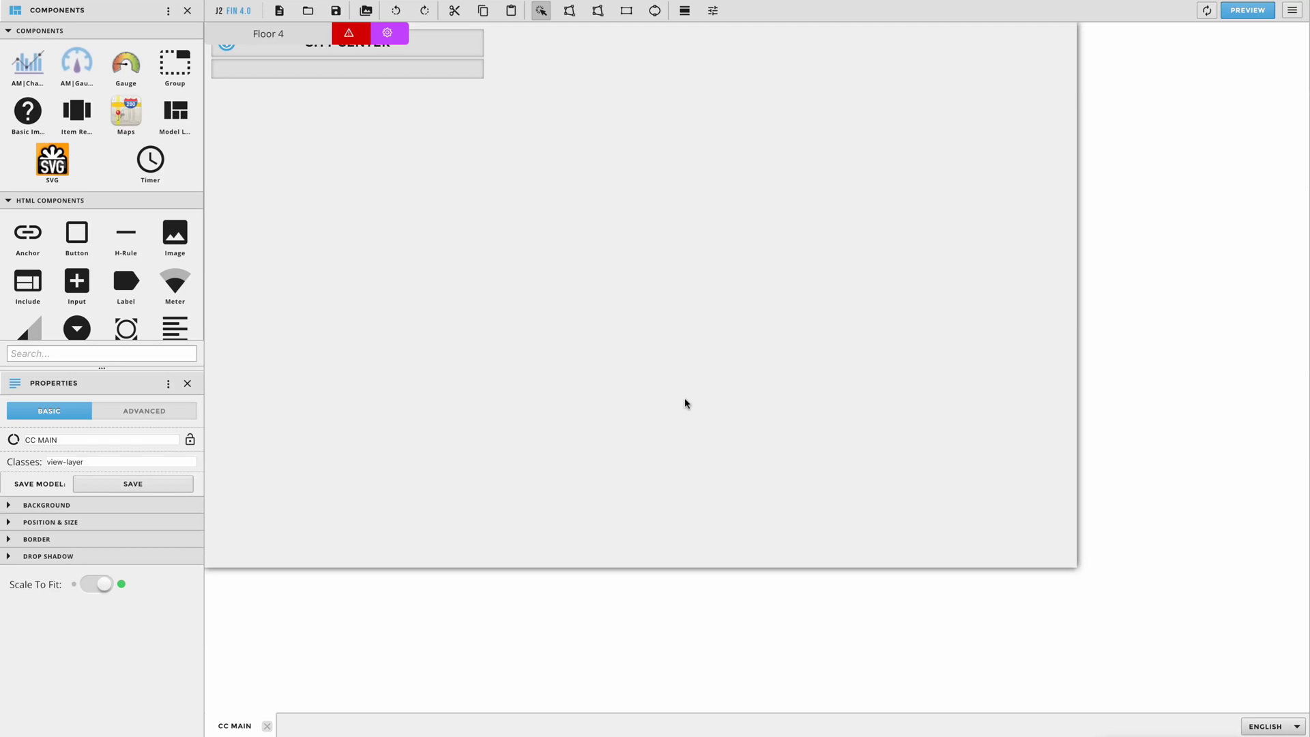
Step: Set the CC MAIN background type to Image using the imported CityCenter.png
left_click(16, 509)
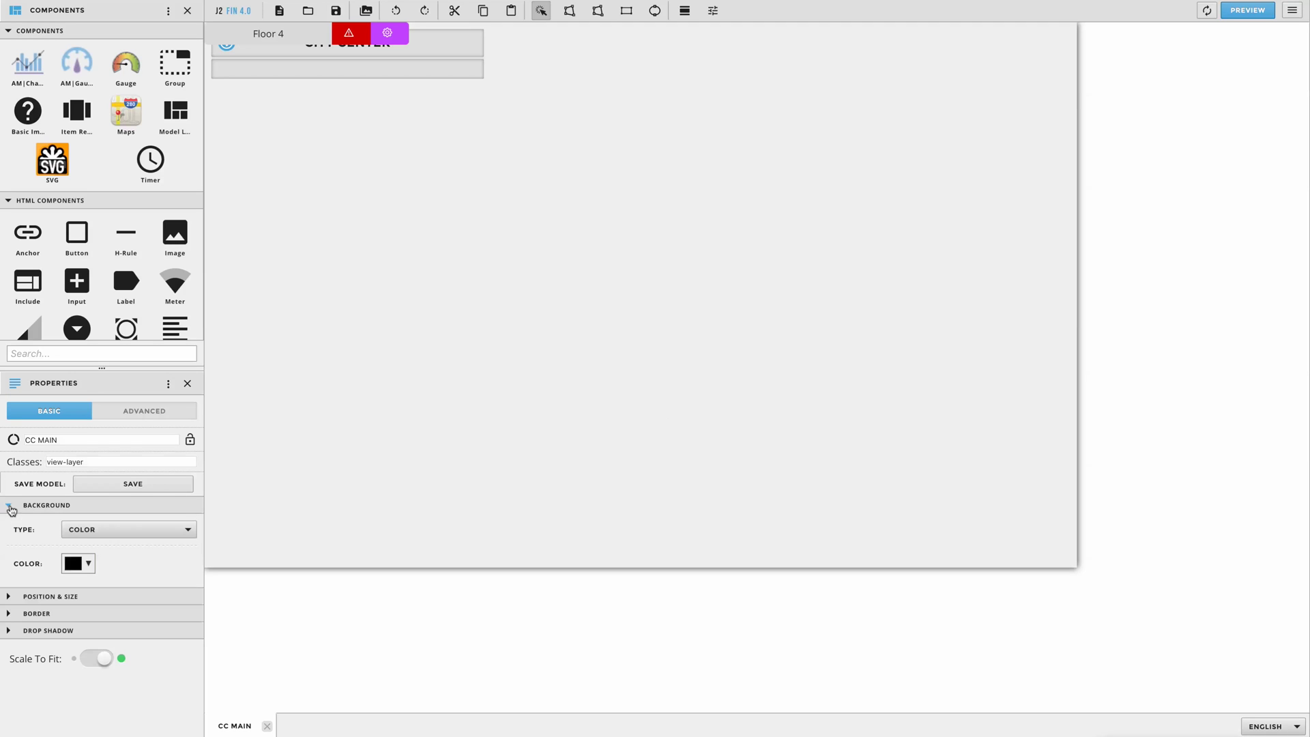
left_click(169, 535)
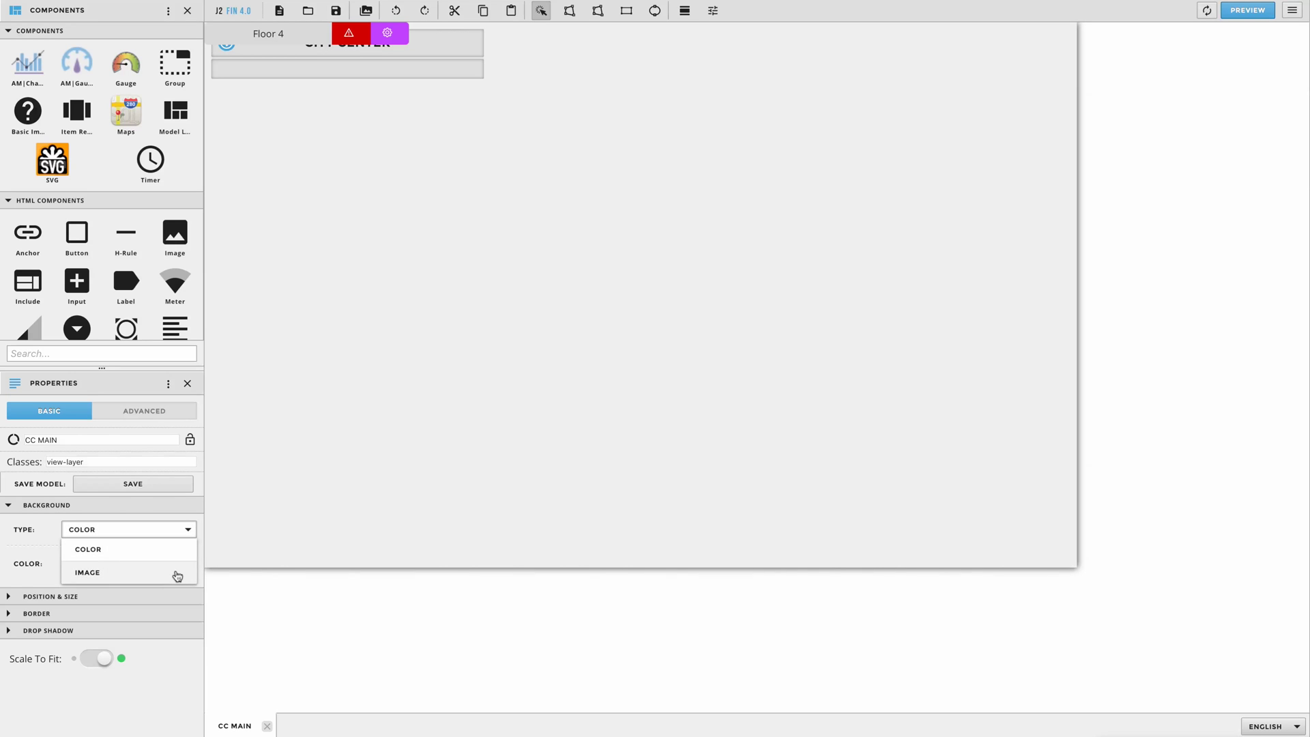
left_click(177, 575)
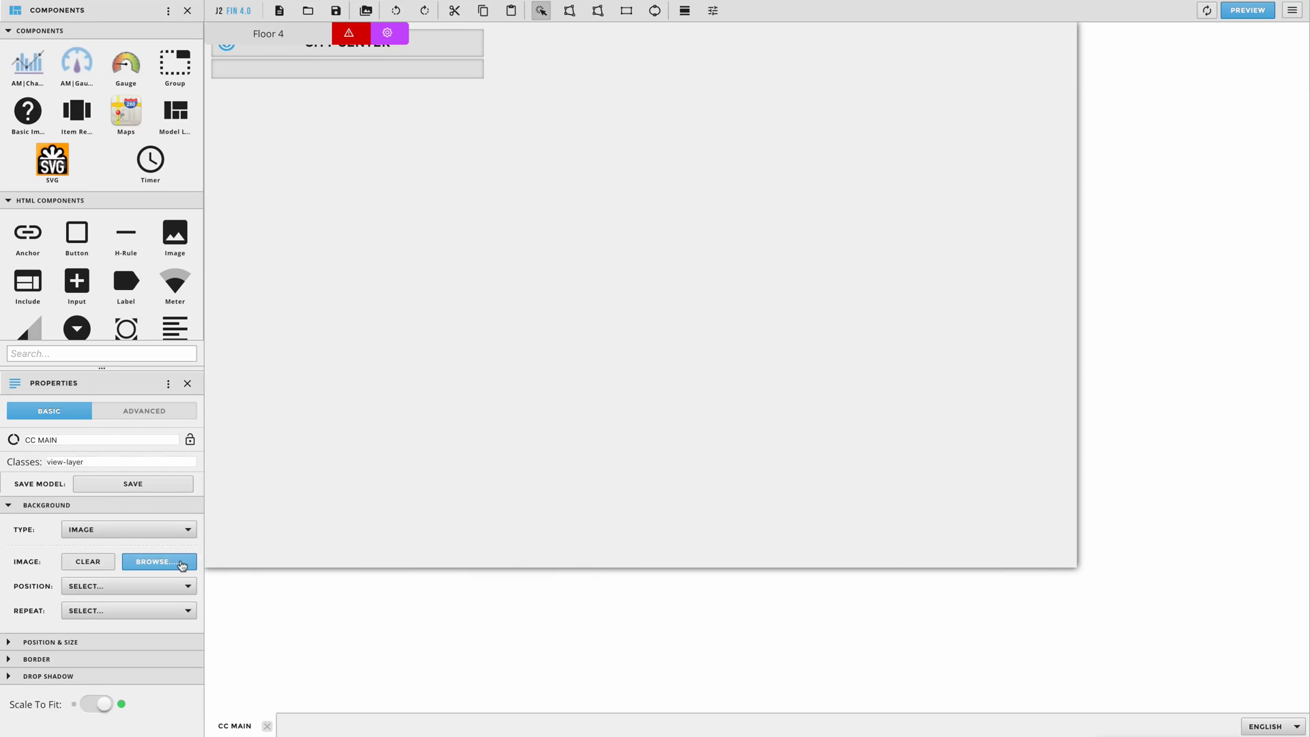
left_click(176, 564)
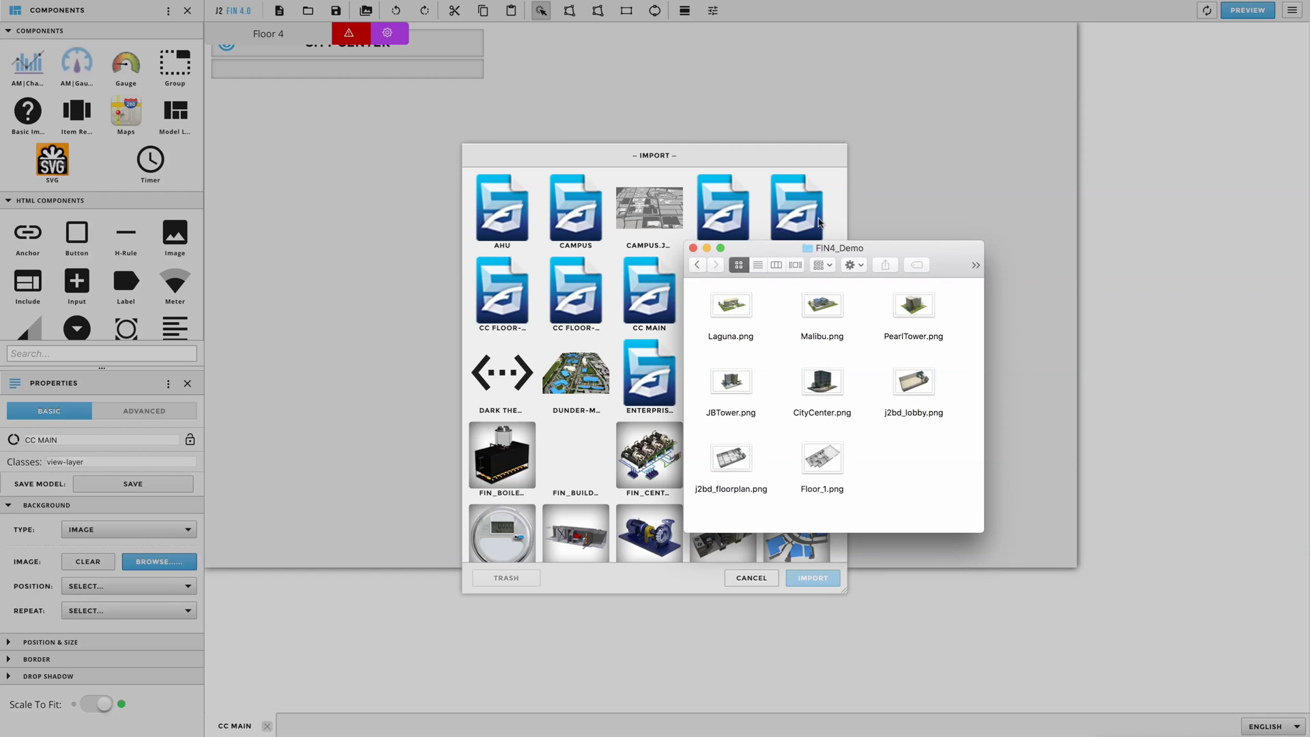
left_click_drag(775, 251, 952, 157)
left_click_drag(998, 286, 674, 301)
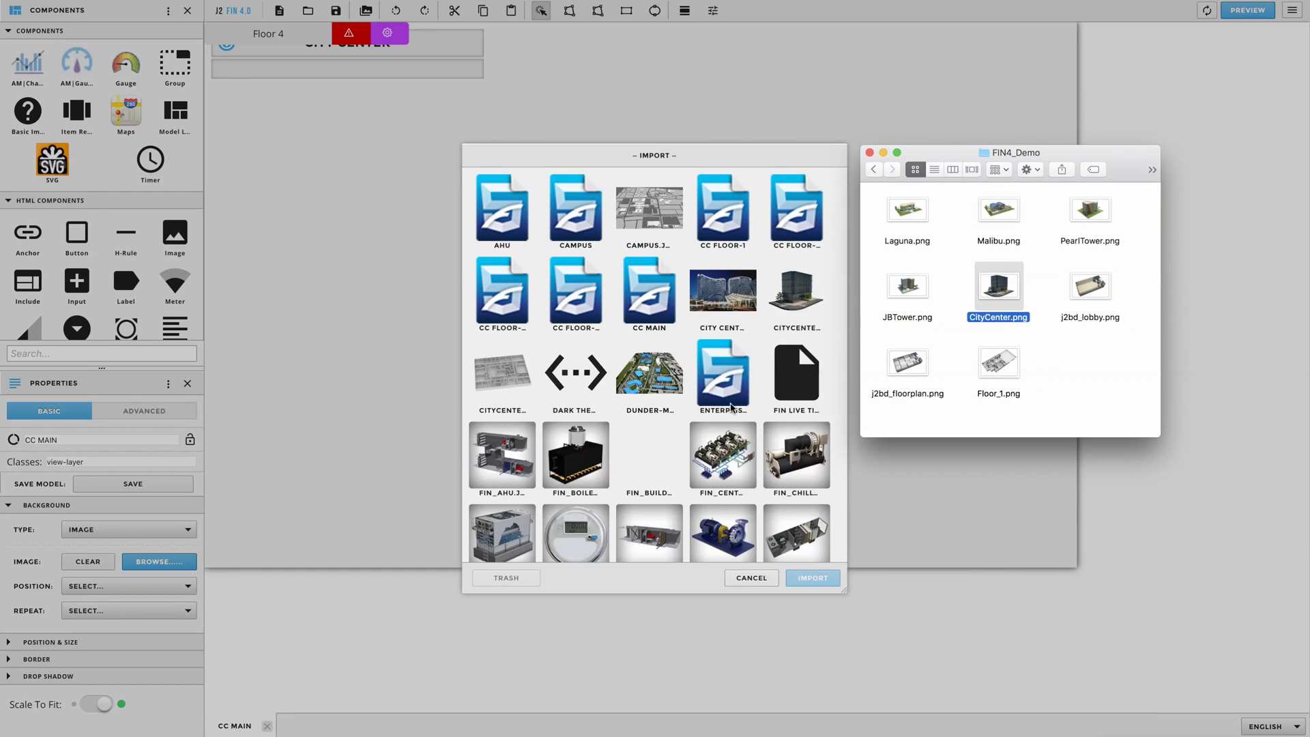
left_click(776, 316)
left_click(805, 304)
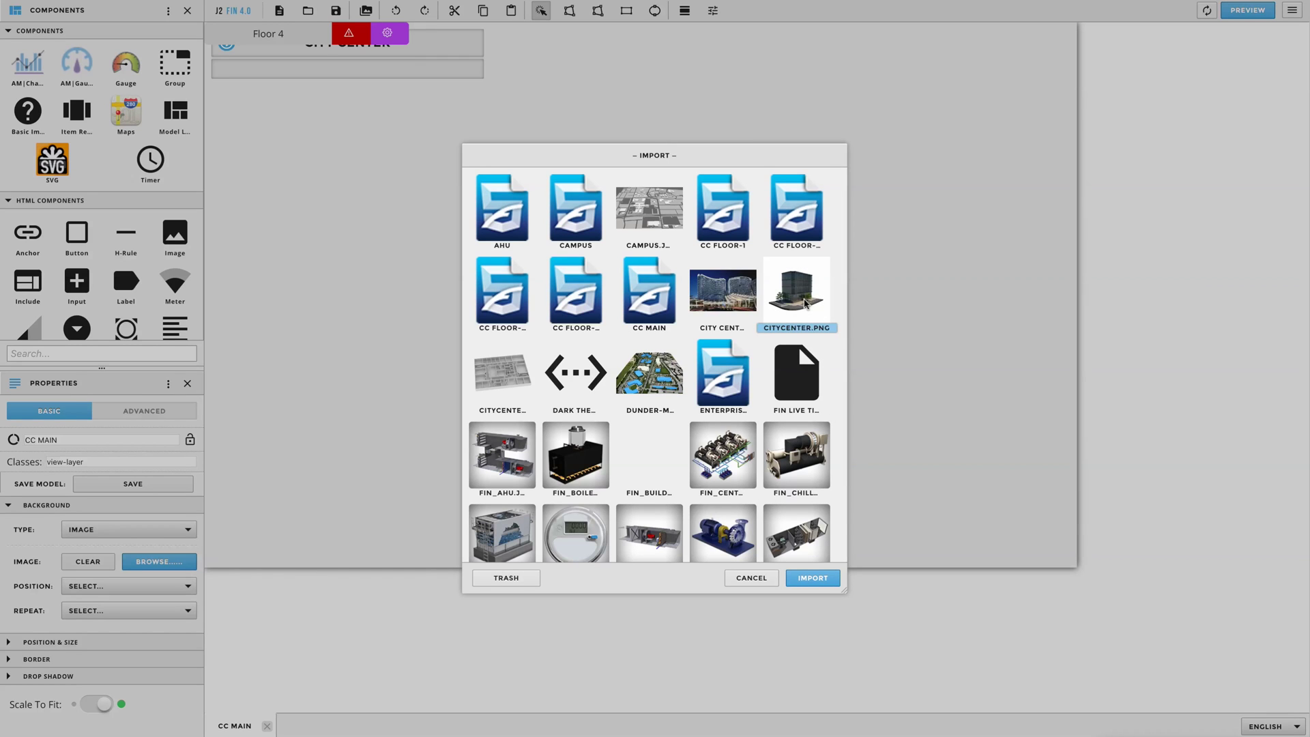
left_click(812, 578)
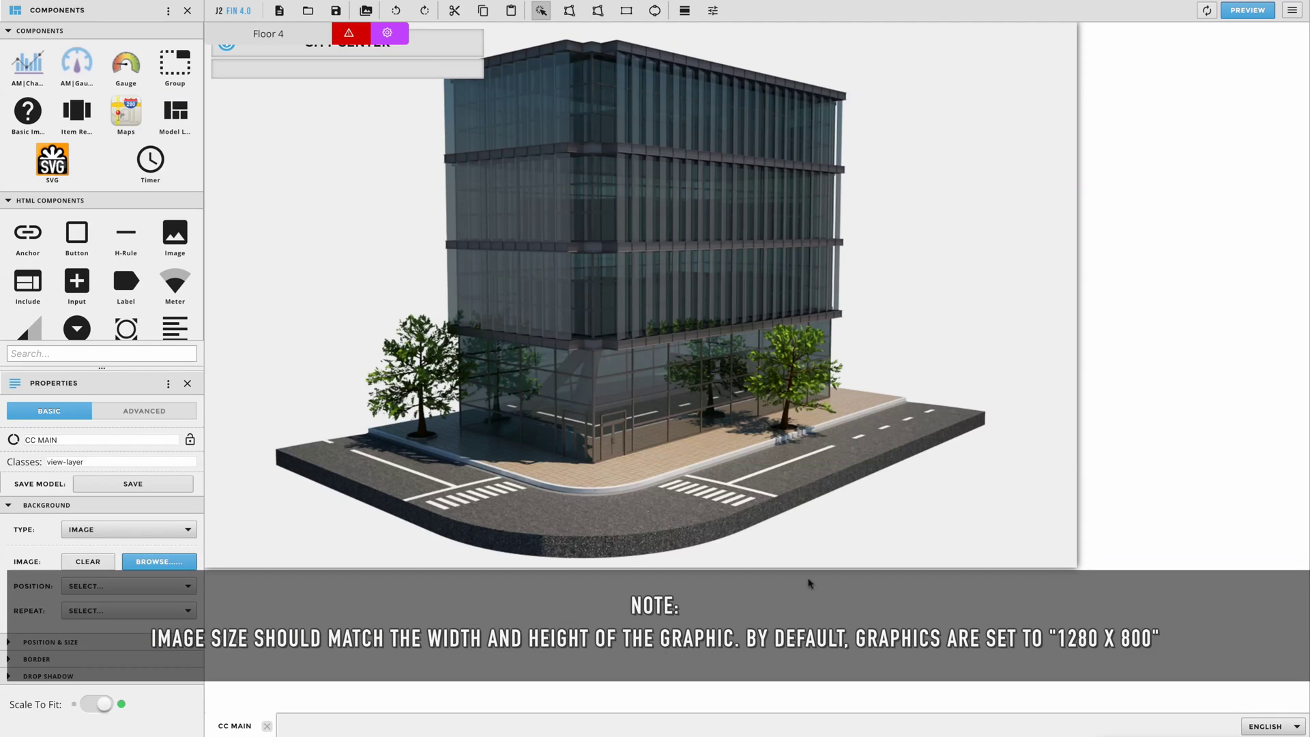
Step: Make the header bar at the canvas top-left narrower
left_click(476, 72)
left_click_drag(482, 72, 419, 72)
left_click(401, 124)
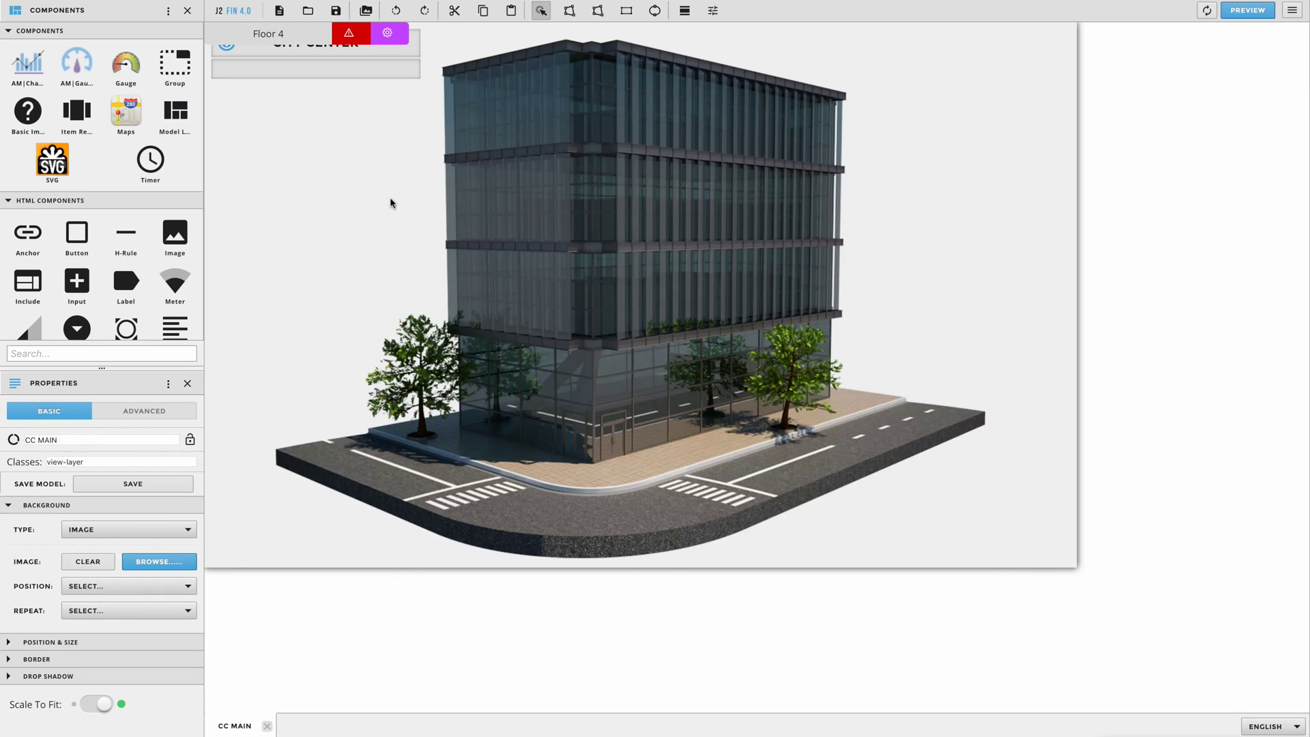
Step: Show the Virtual Points list and begin a floor polygon on the building
left_click(168, 10)
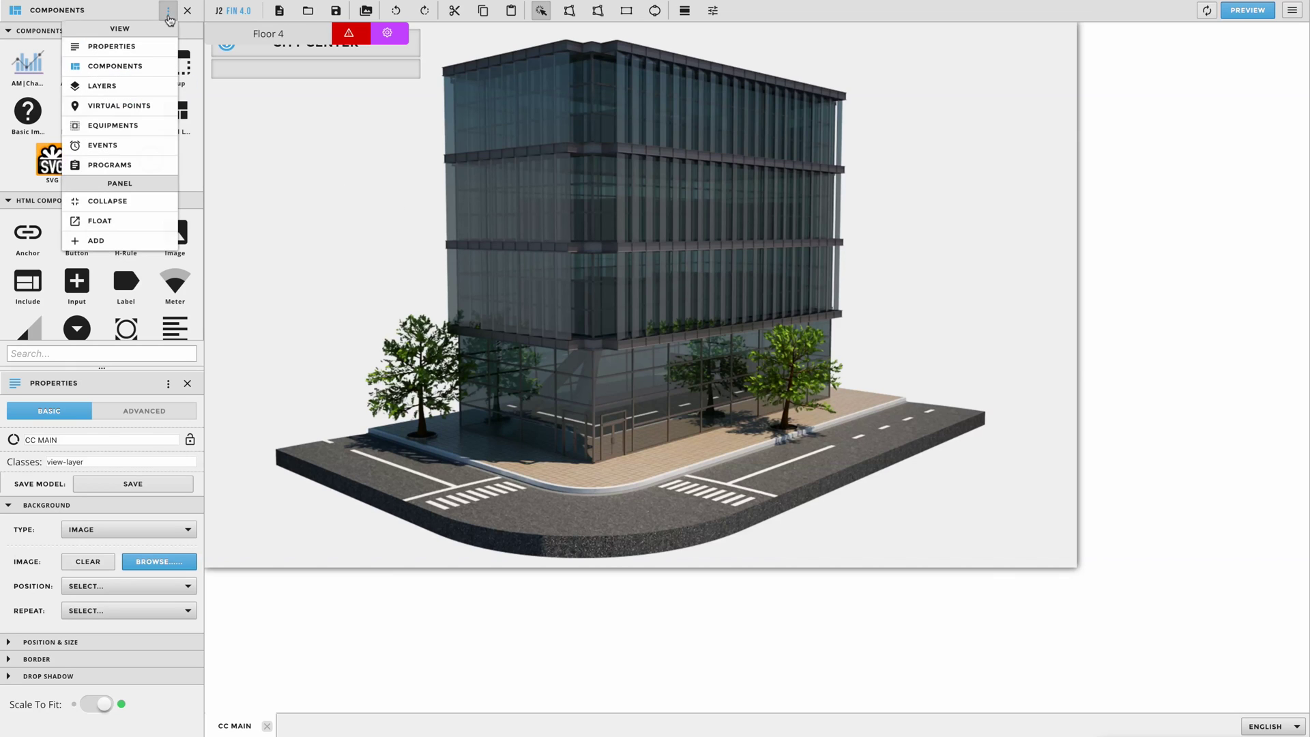
left_click(140, 107)
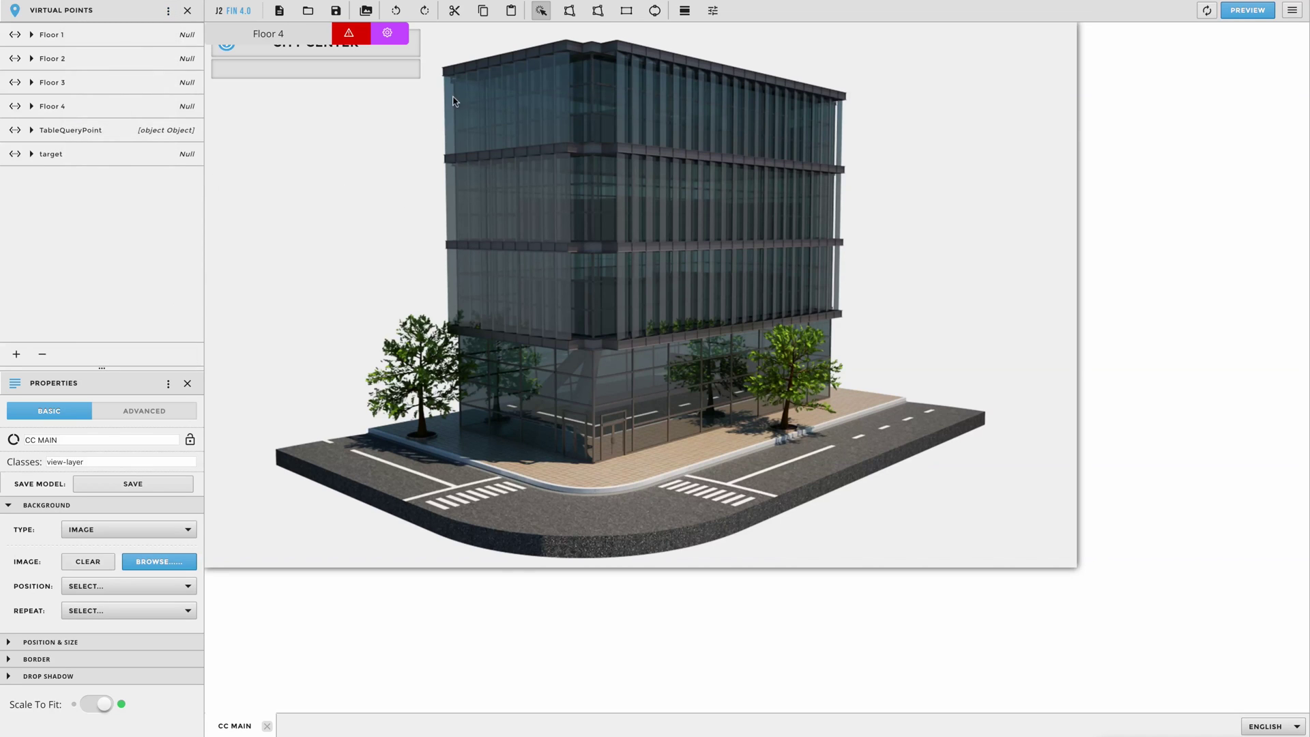
left_click(570, 12)
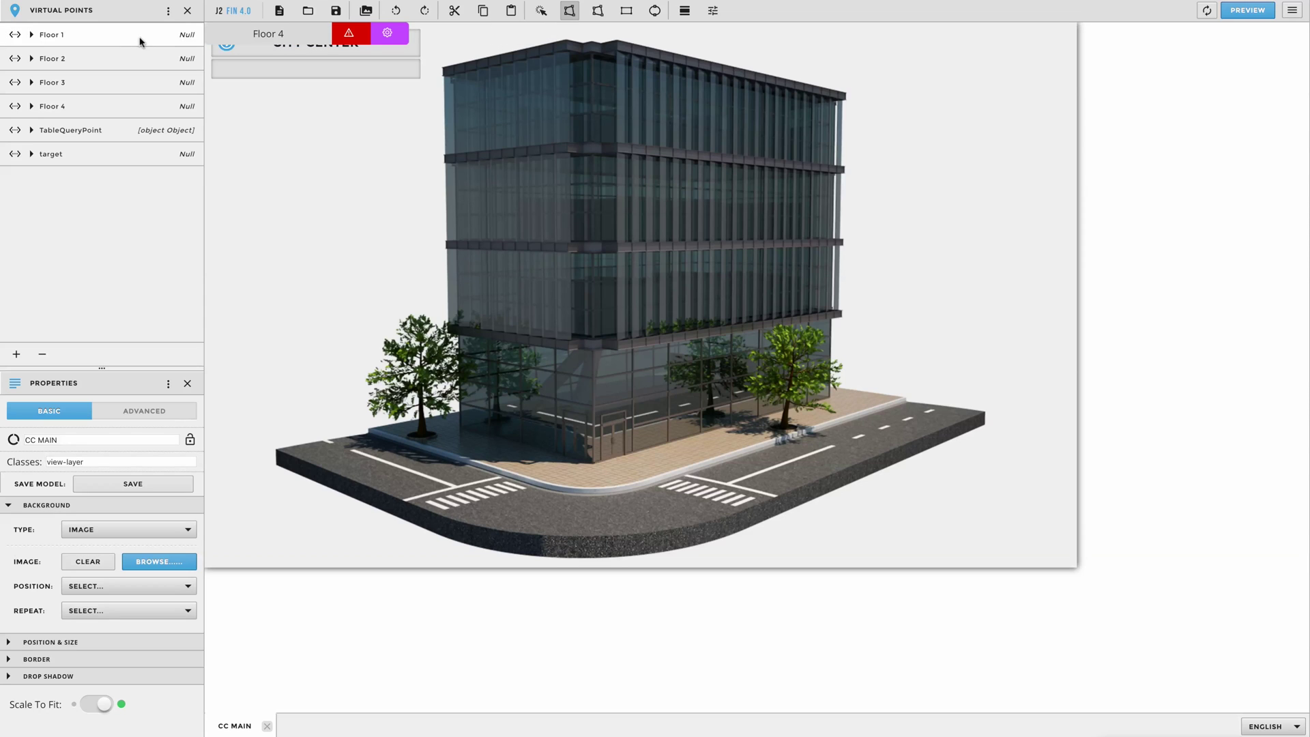
left_click(462, 340)
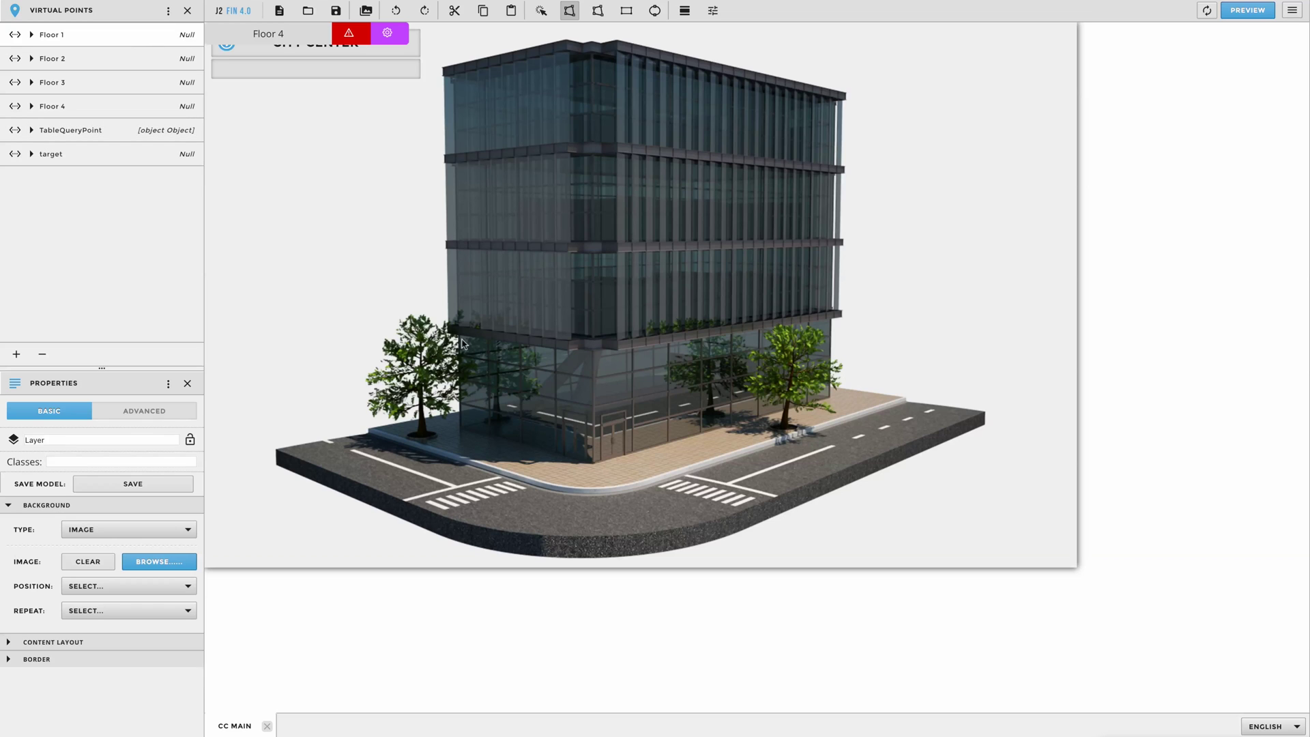
Step: Trace the building's ground-floor outline as a polygon
left_click(461, 434)
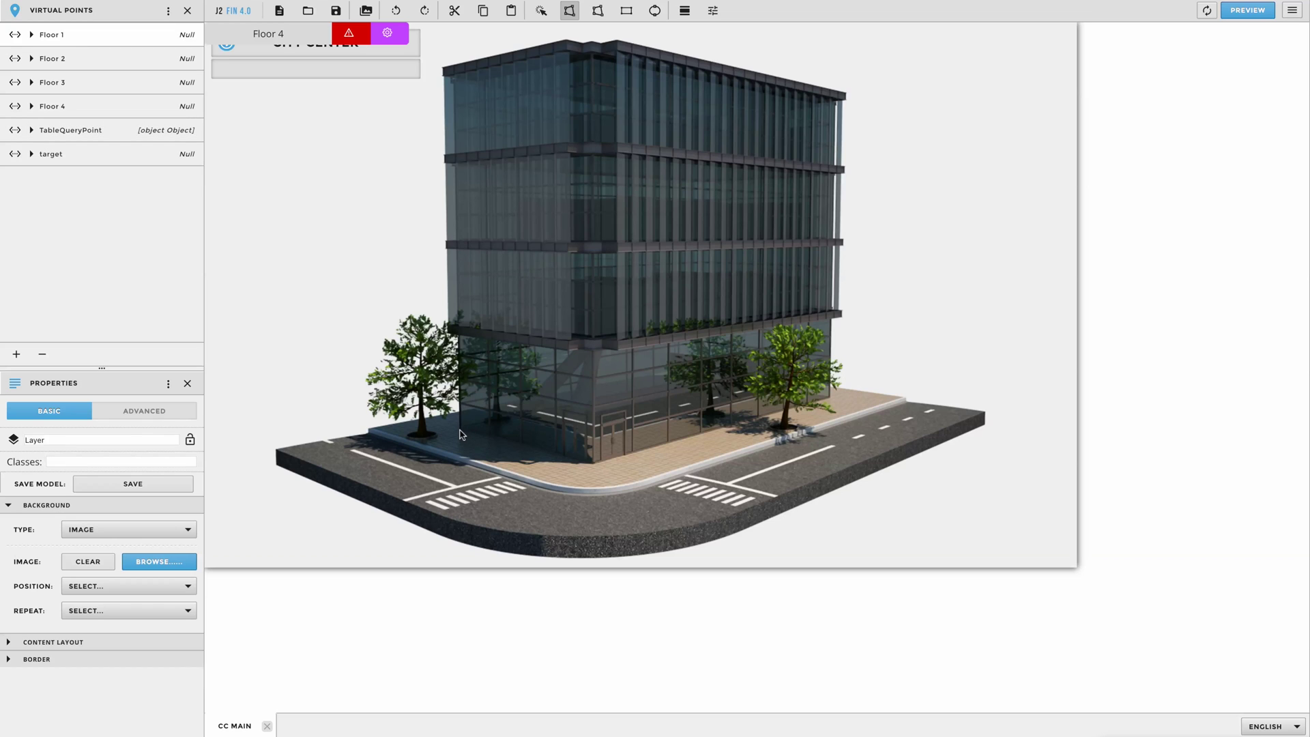
left_click(588, 465)
left_click(832, 396)
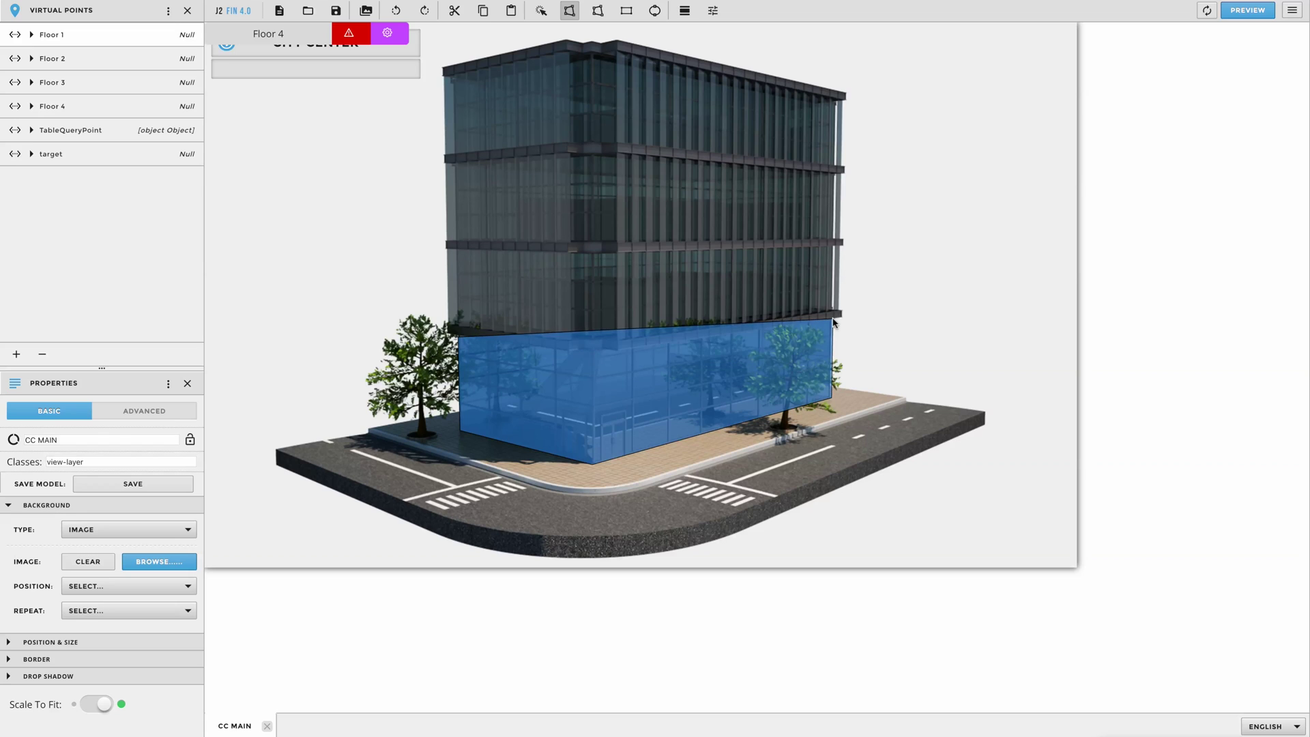
left_click(832, 320)
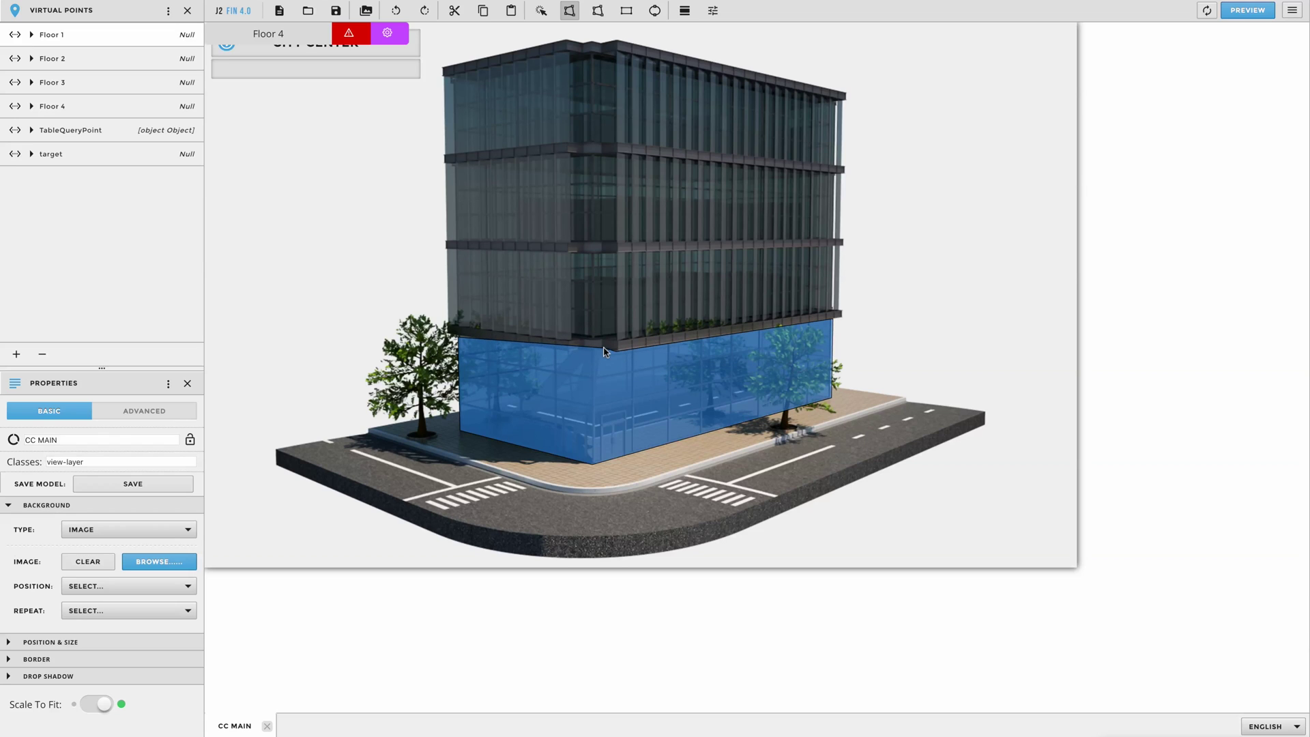
left_click(603, 351)
key("Return")
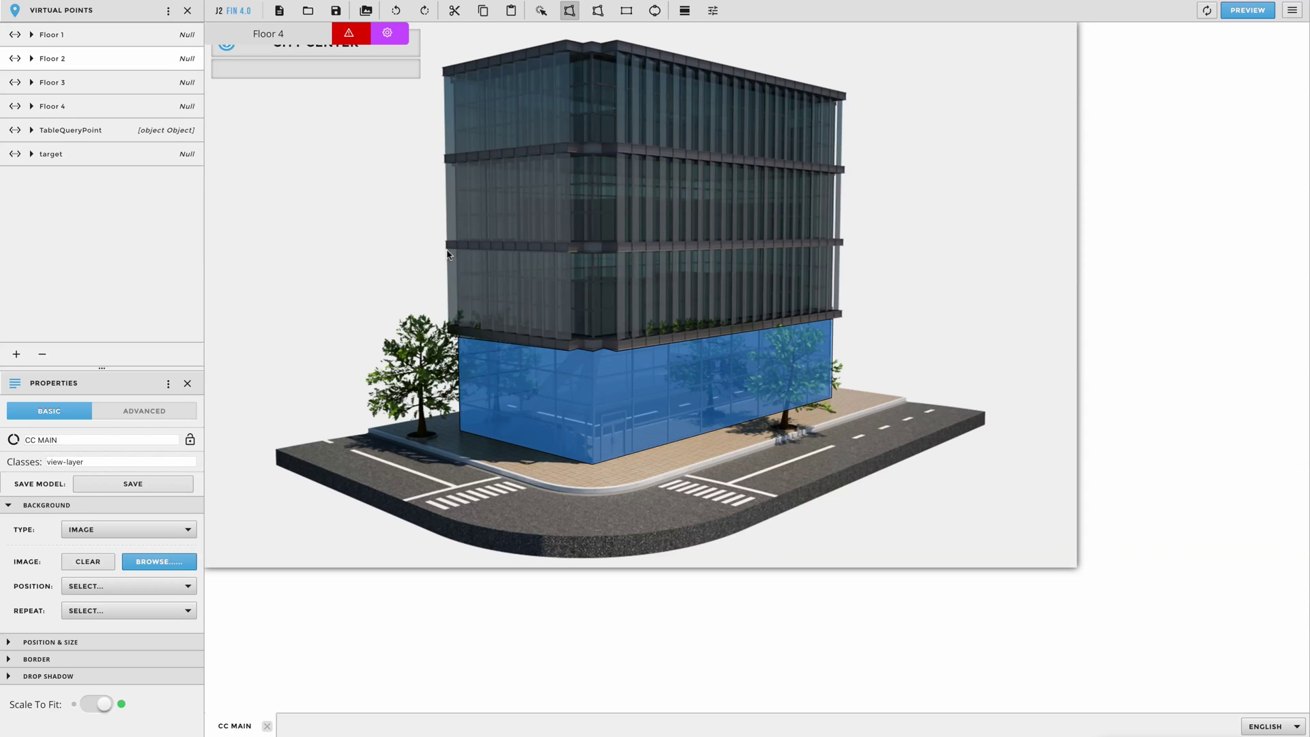
Step: Outline the upper floors, through the top floor, with polygons
left_click(449, 254)
left_click(840, 243)
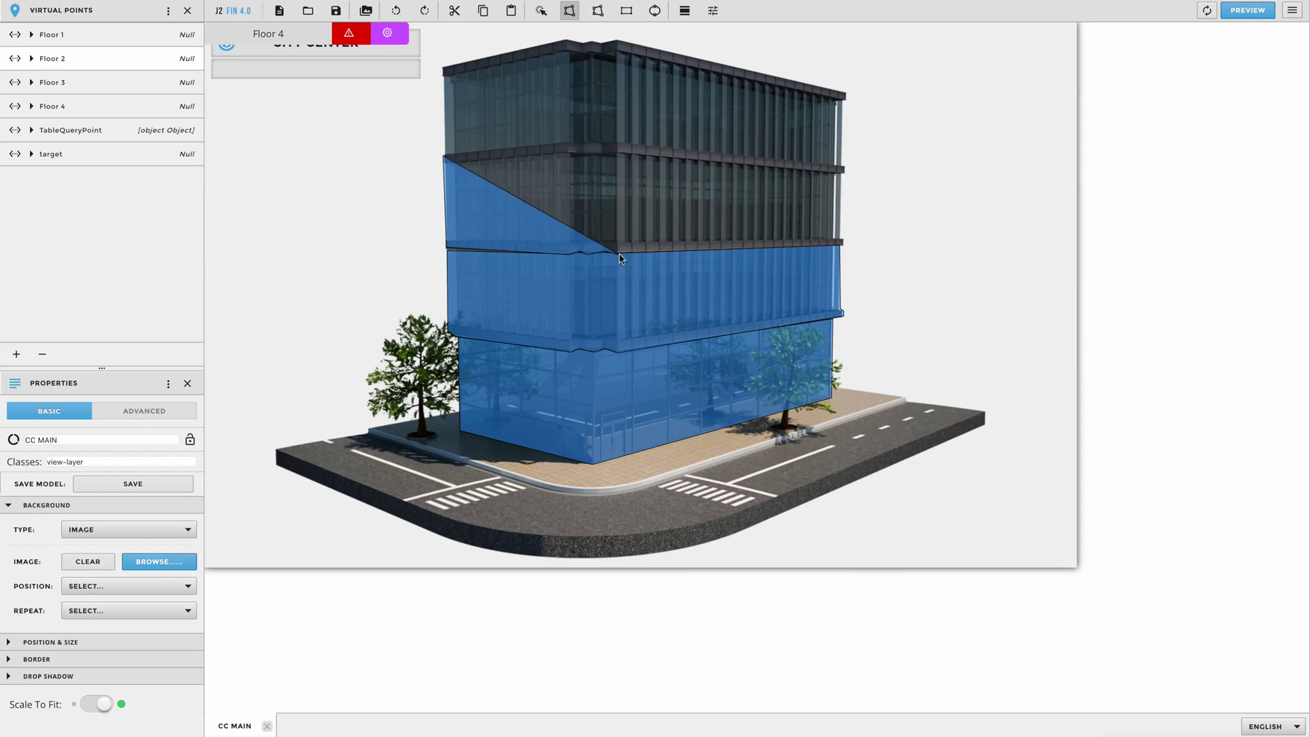
left_click(843, 242)
left_click(846, 169)
left_click(442, 68)
left_click(445, 155)
left_click(845, 169)
left_click(847, 95)
left_click(590, 42)
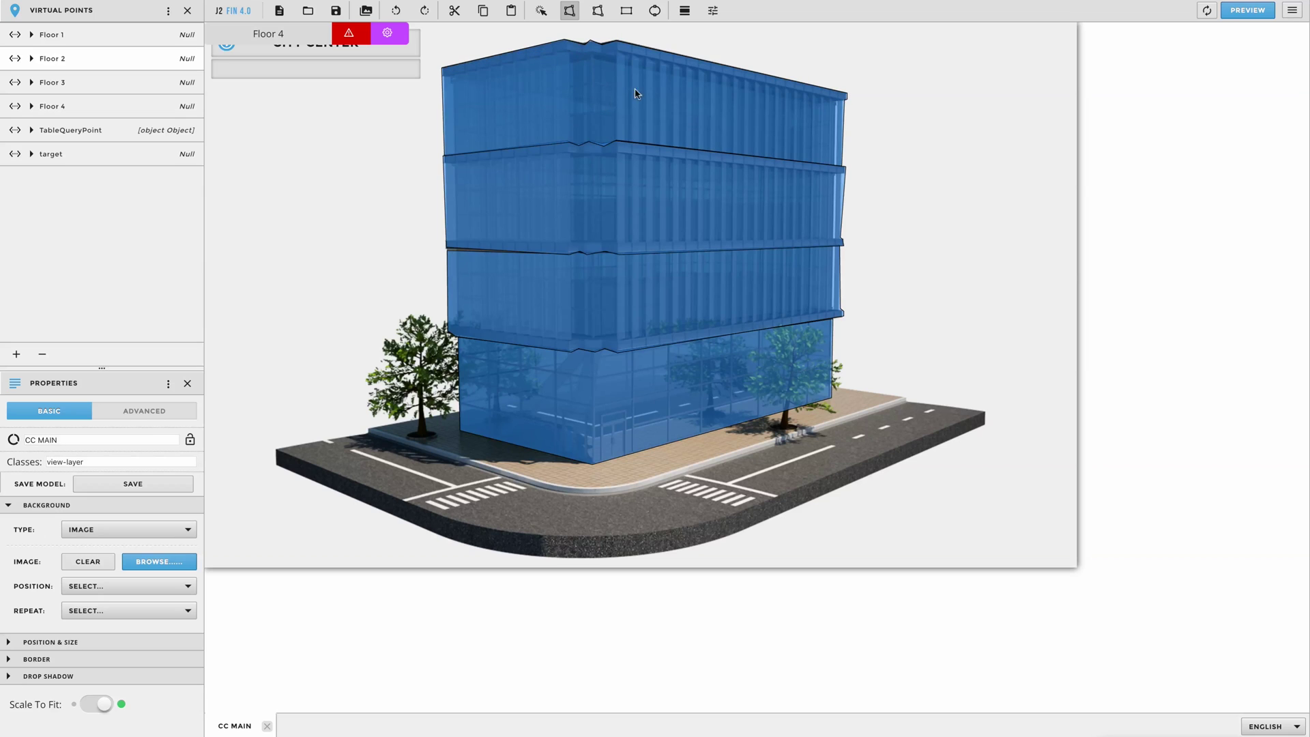
Step: Adjust the third-storey polygon's corners to sit on the floor edges
left_click(597, 11)
left_click(827, 211)
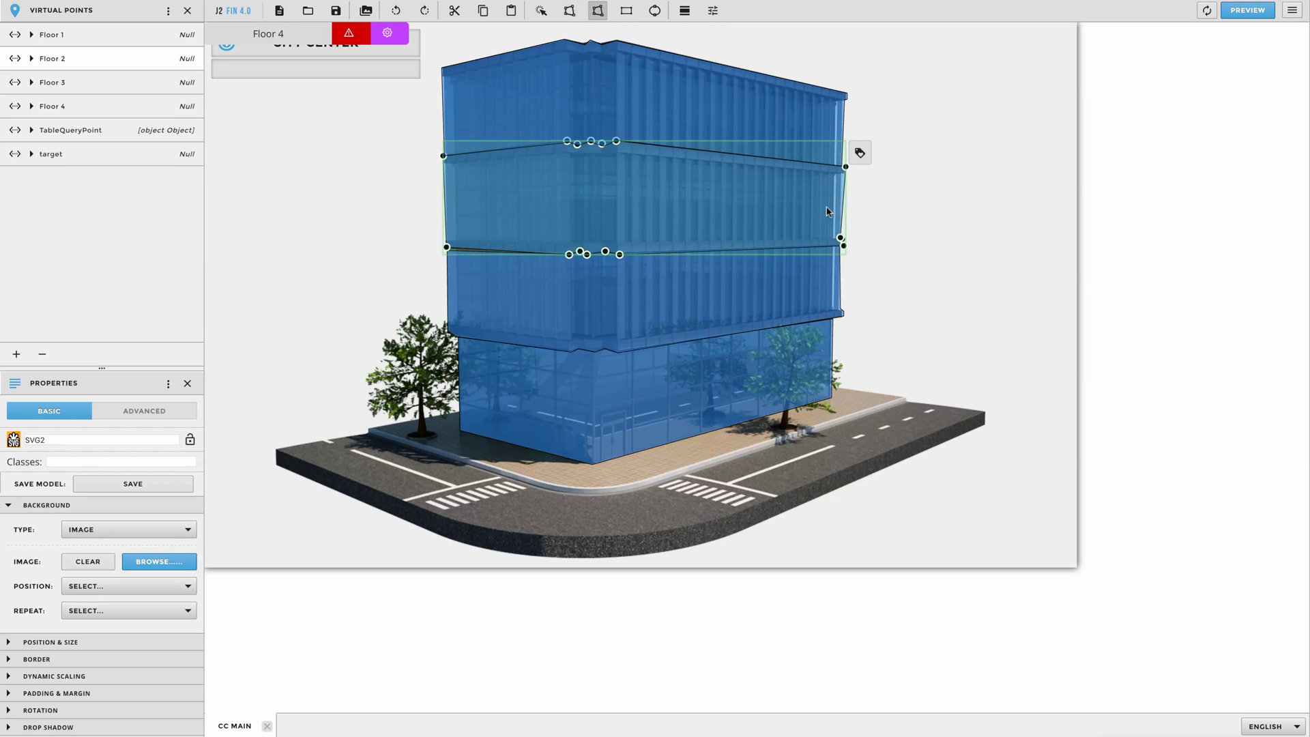
left_click_drag(845, 167, 842, 168)
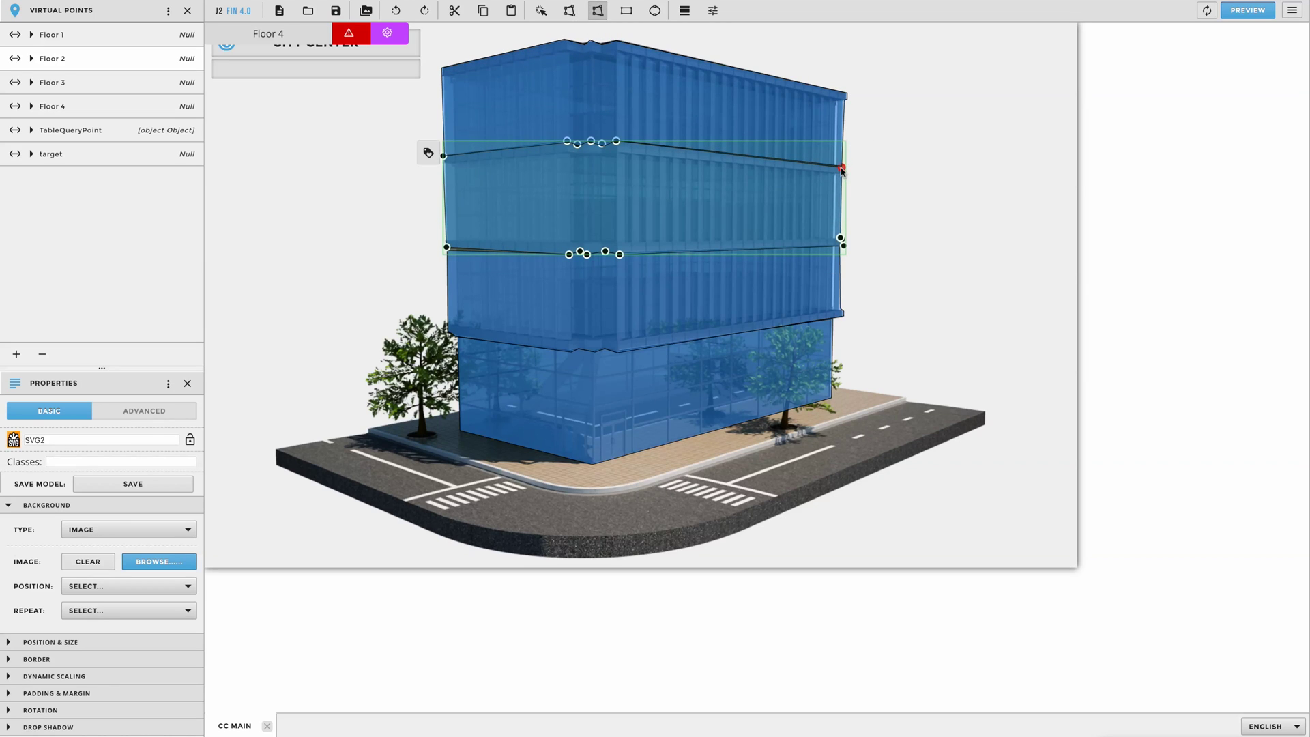
left_click_drag(446, 247, 447, 255)
Step: Bind the Floor 3 and Floor 4 virtual points to their floor polygons
left_click(541, 10)
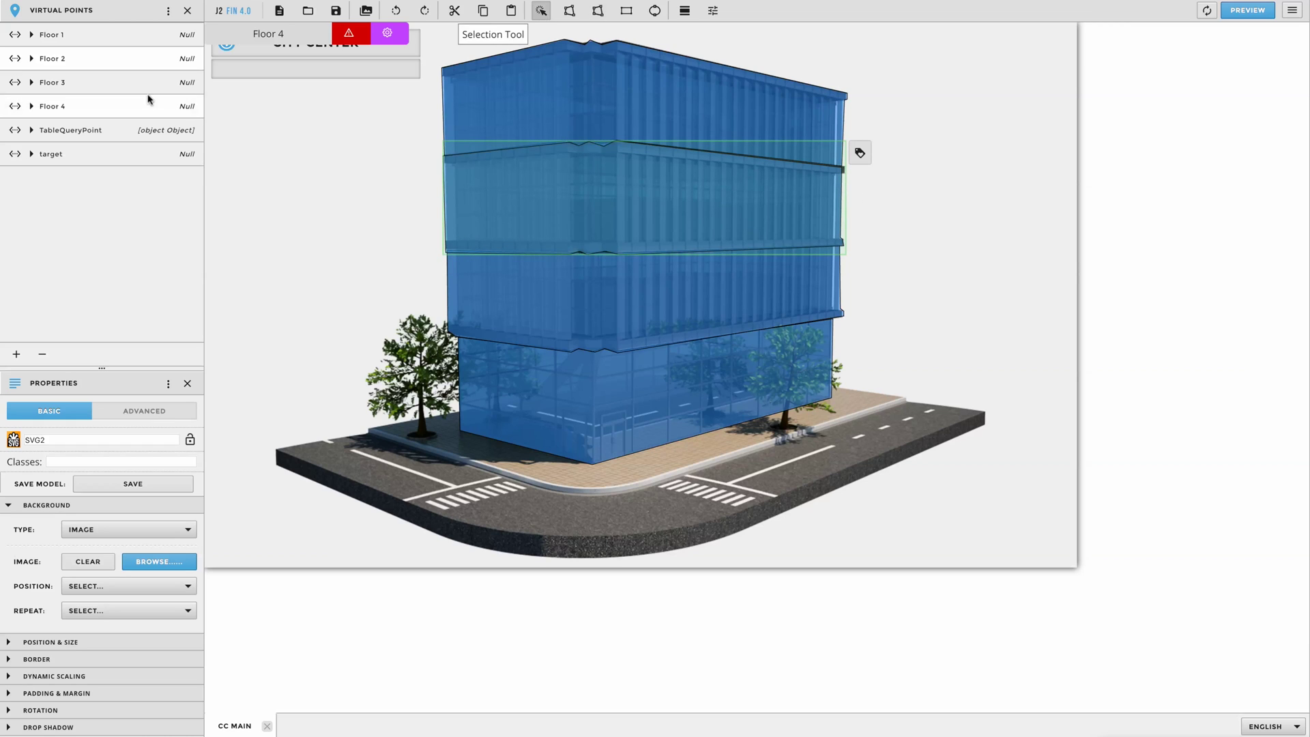
left_click_drag(161, 88, 486, 204)
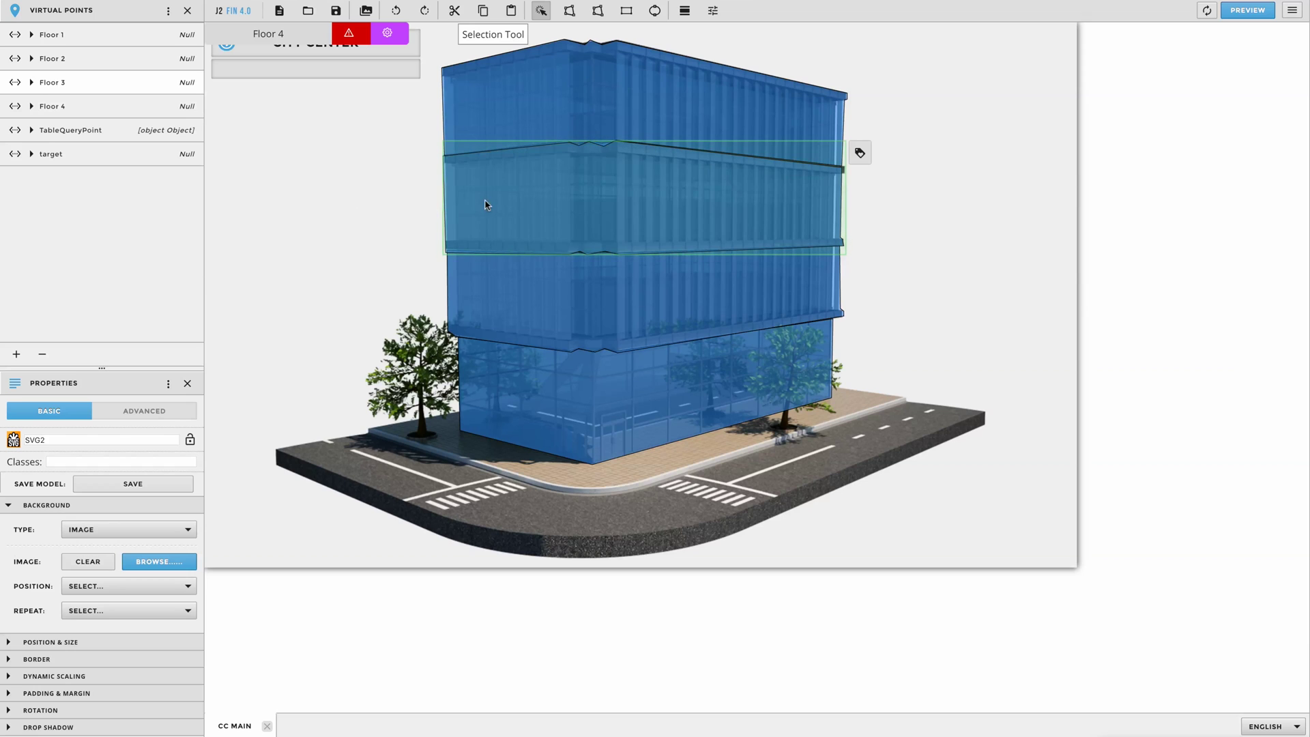
left_click_drag(137, 108, 505, 109)
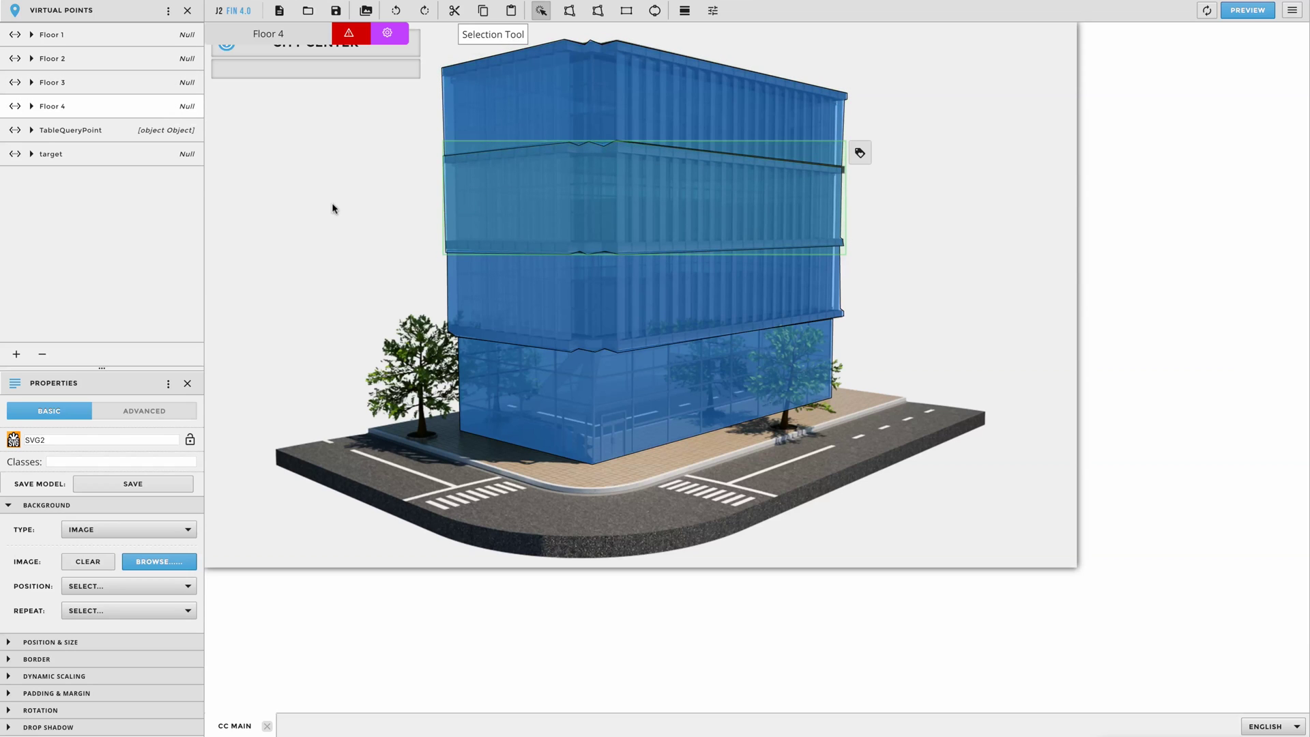
left_click(321, 207)
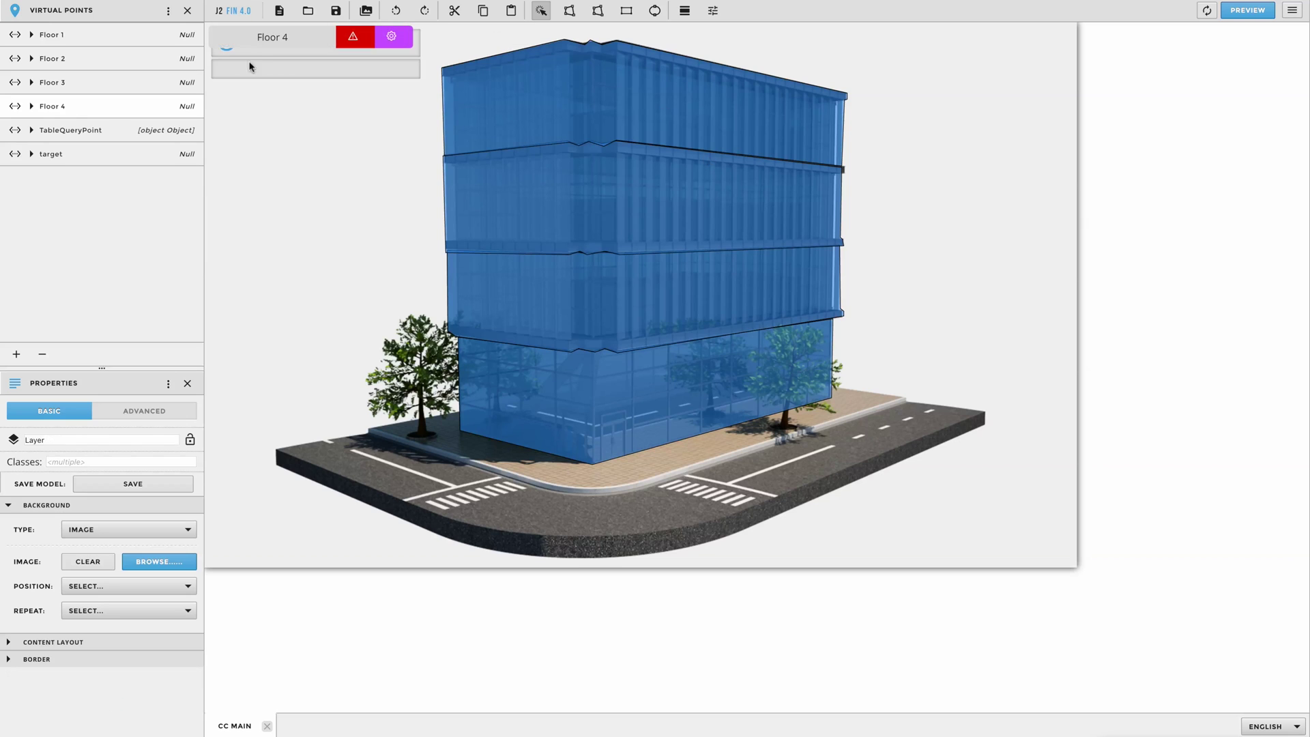
Step: Place the Floor 4 to Floor 1 labels beside their floors and select all four
left_click_drag(292, 38, 942, 127)
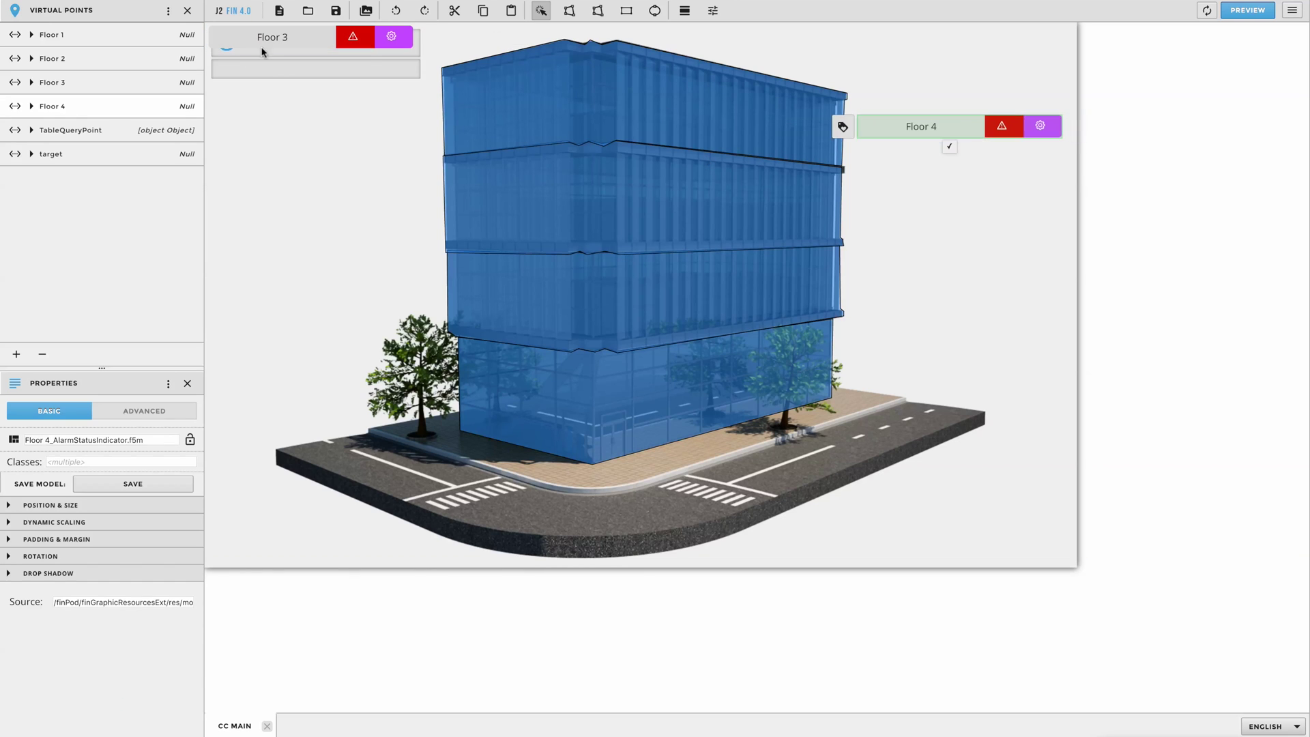
left_click_drag(262, 52, 938, 205)
left_click_drag(1023, 202, 1008, 201)
left_click_drag(325, 35, 1038, 269)
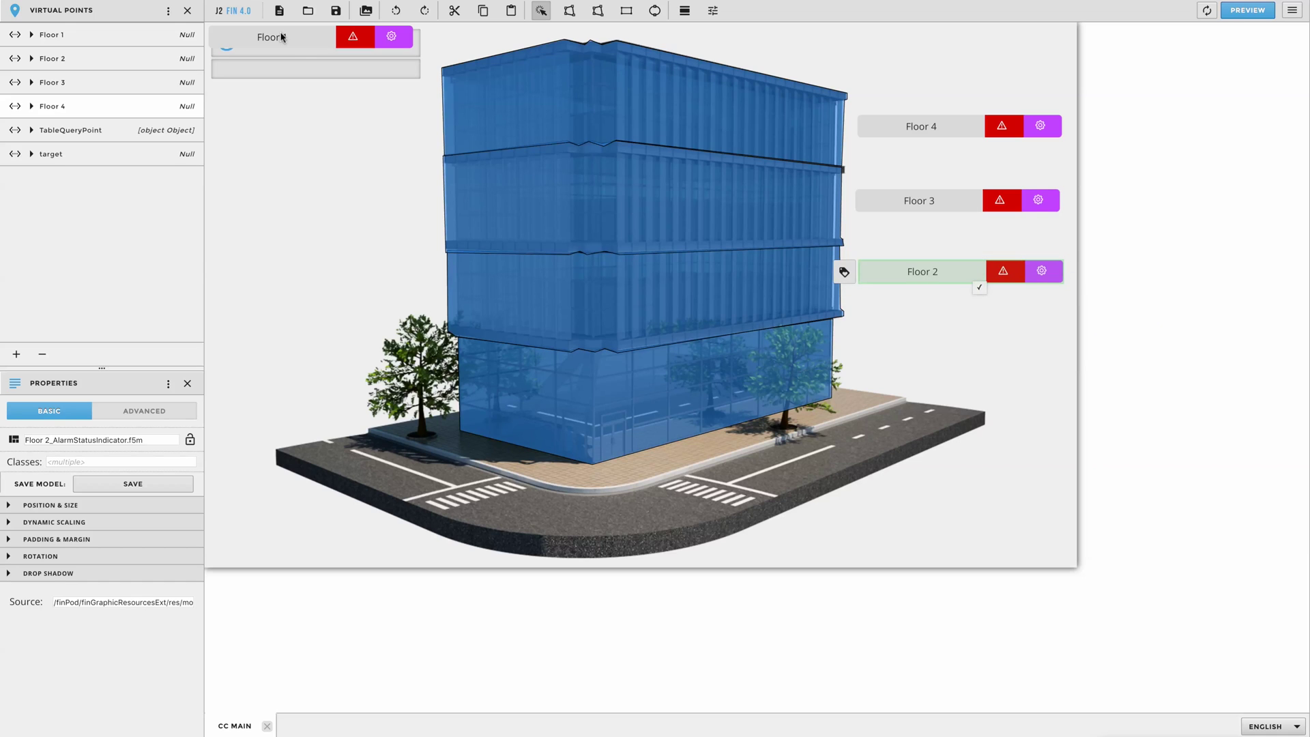
left_click_drag(282, 37, 958, 347)
left_click_drag(1017, 410, 972, 54)
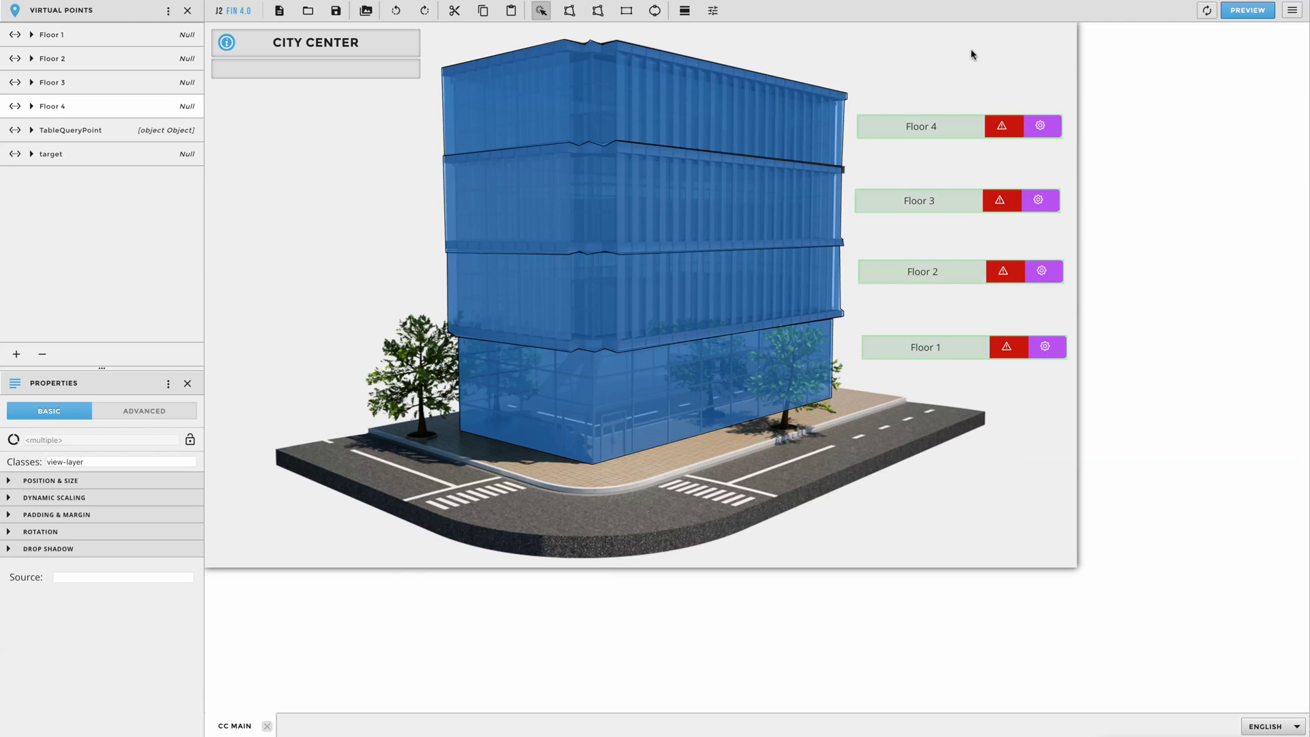
left_click(1292, 11)
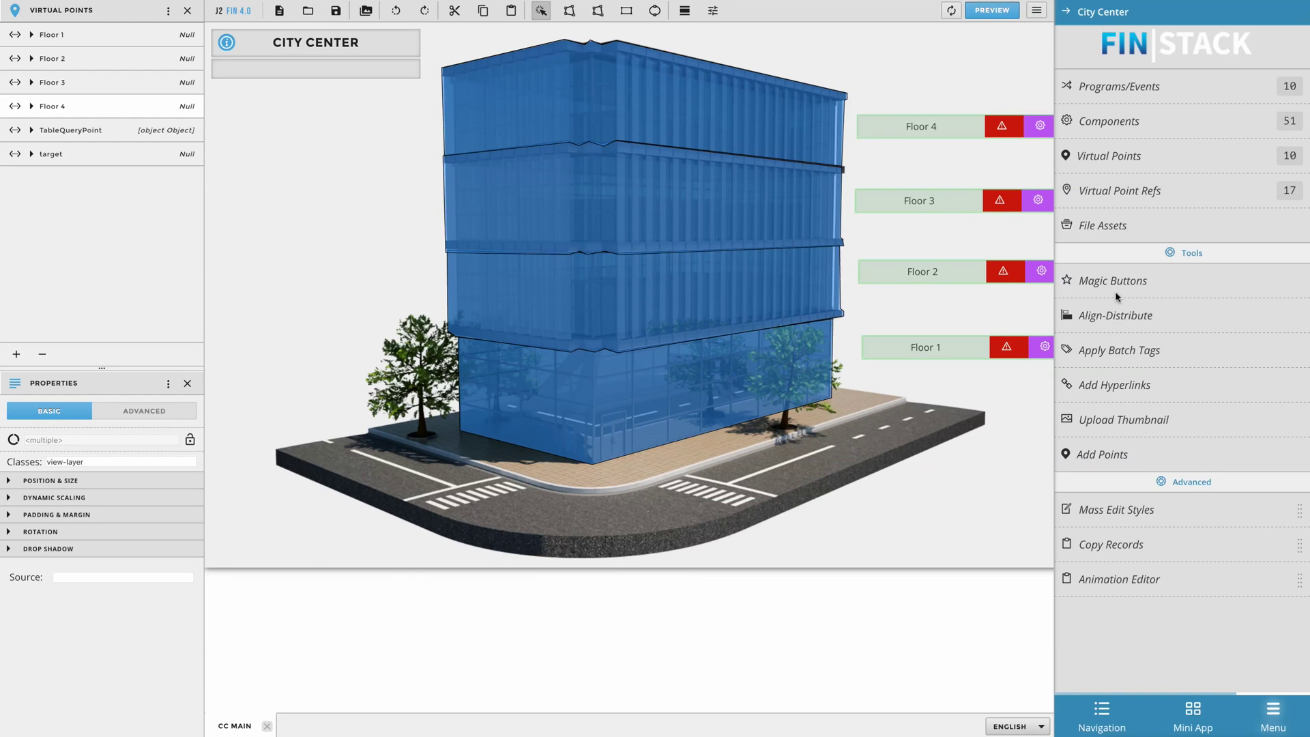
Step: Distribute the four floor labels vertically by center
left_click(1116, 315)
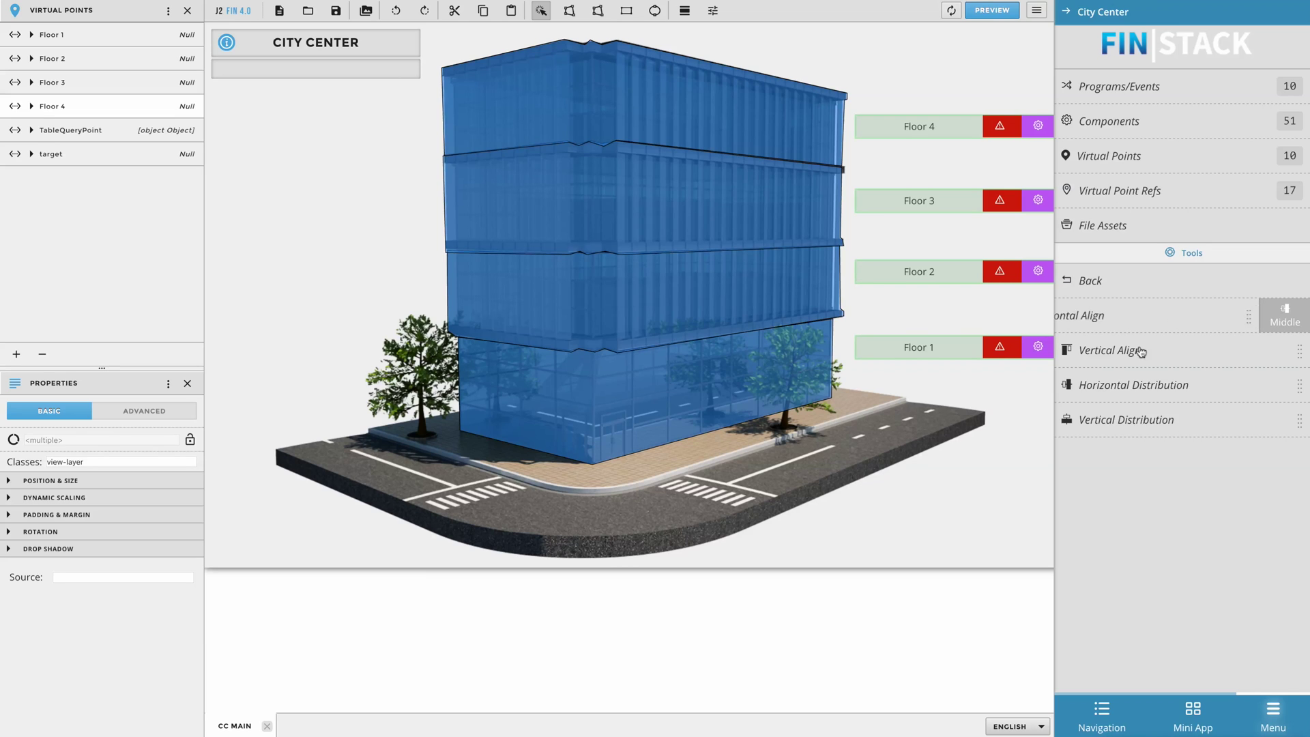
mouse_move(1160, 419)
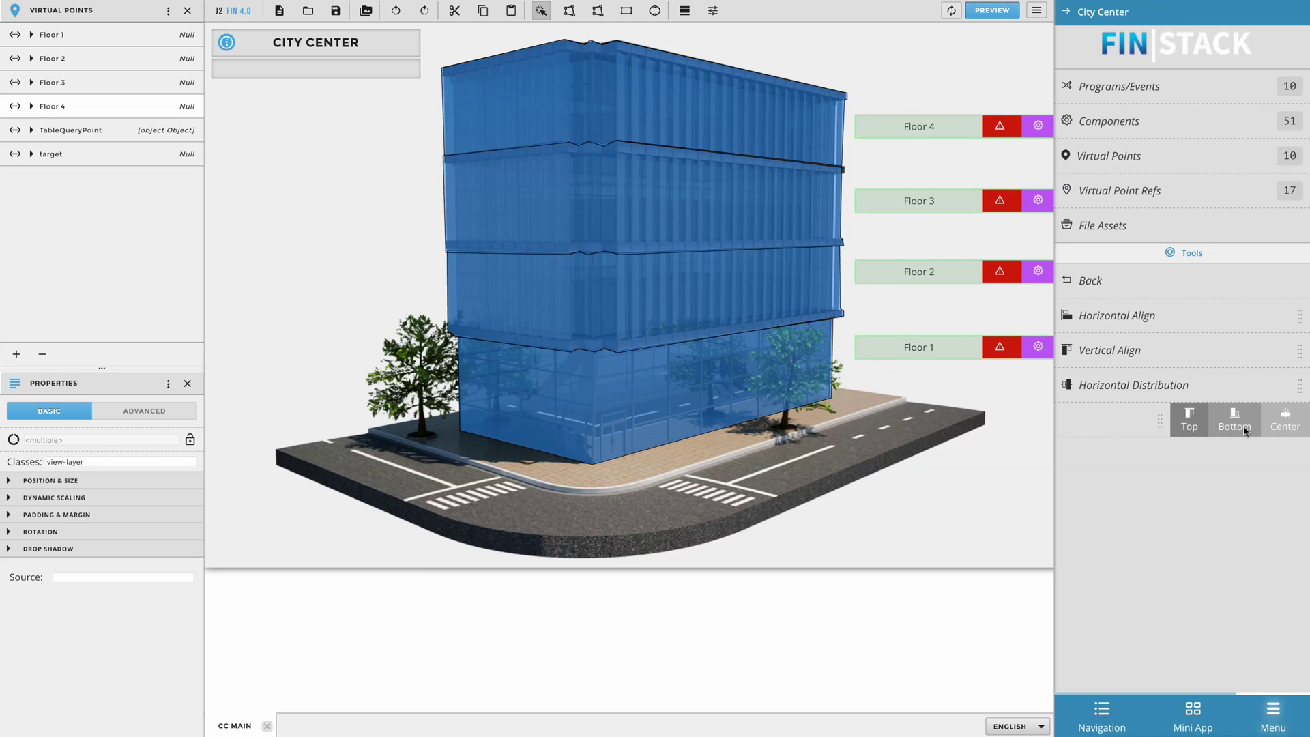
left_click(1290, 429)
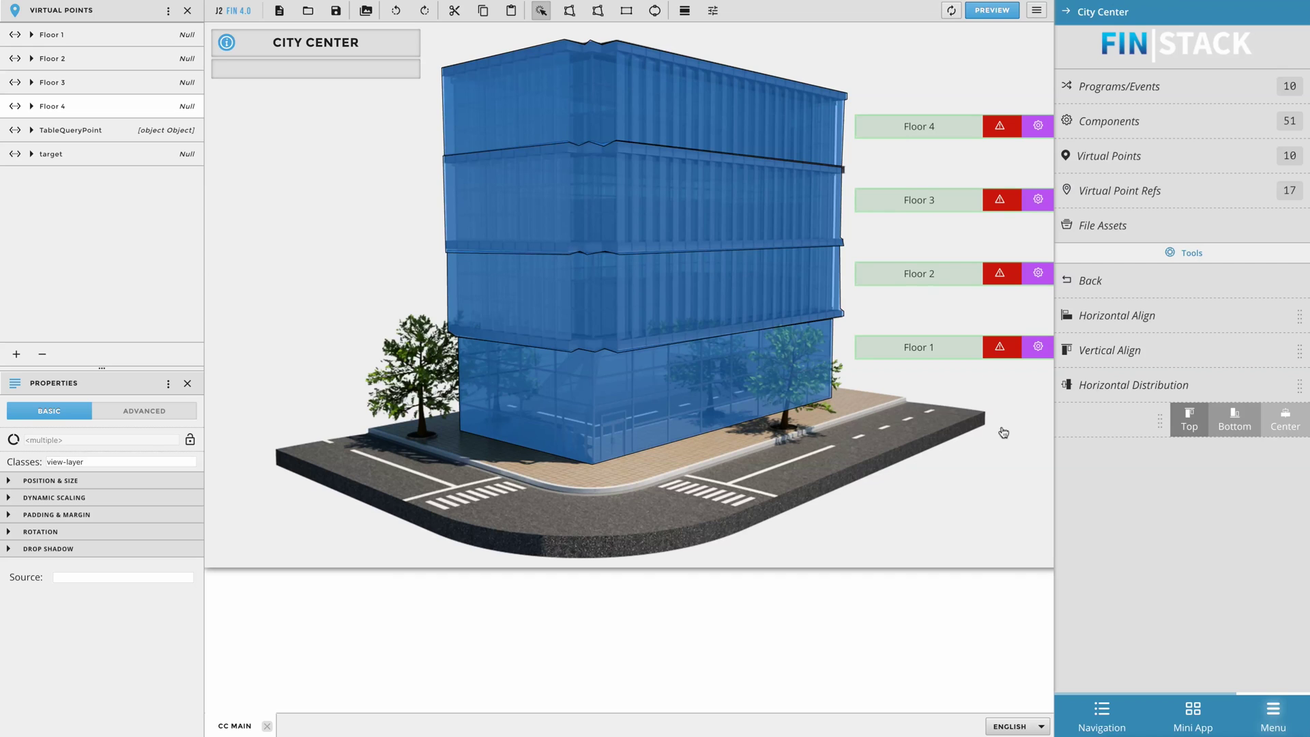
left_click(1020, 446)
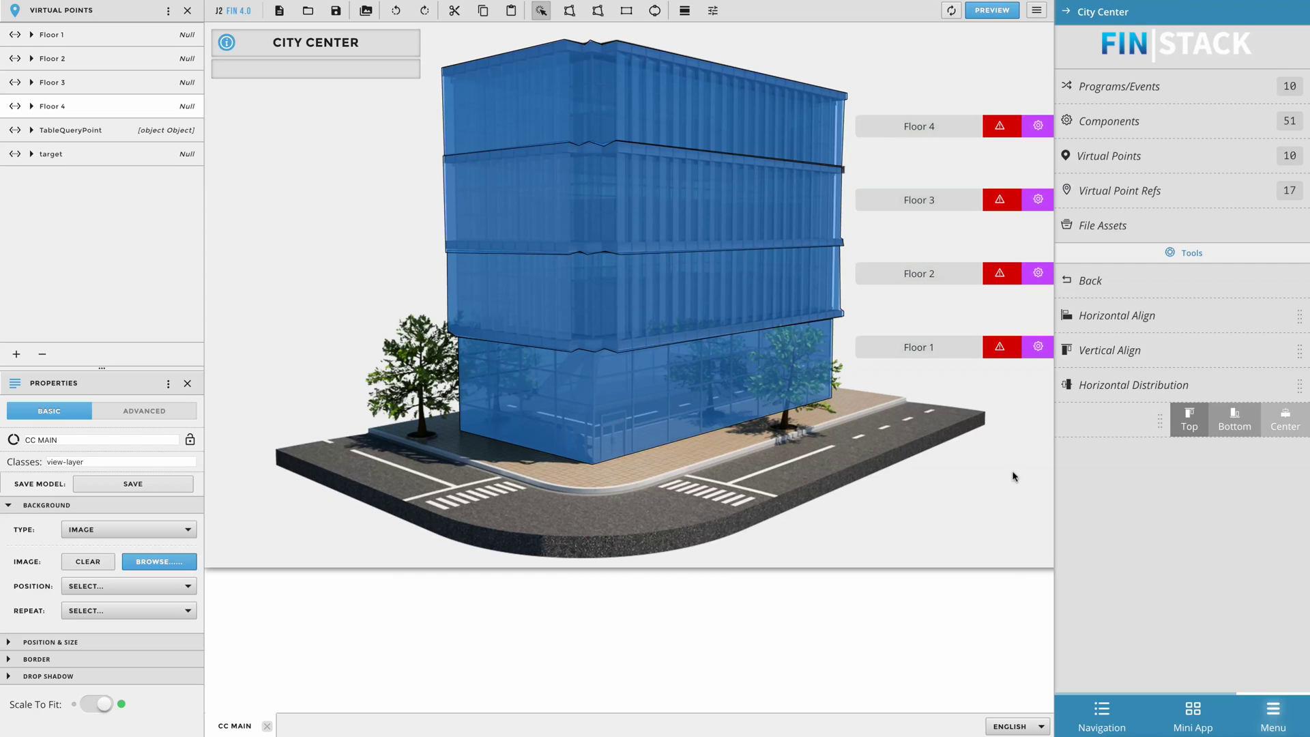
left_click(1107, 274)
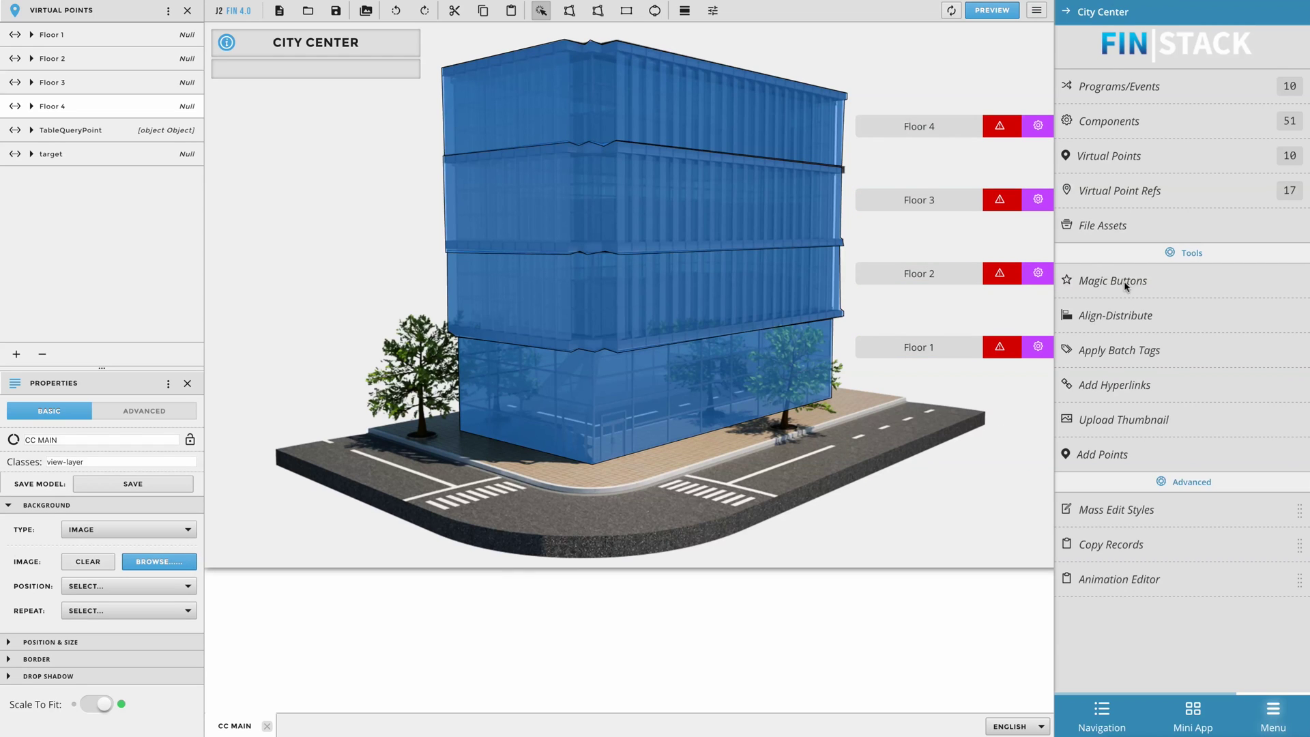
Step: Set the top-floor and third-storey polygons' fill colour alpha to 0
left_click(1038, 14)
left_click(839, 124)
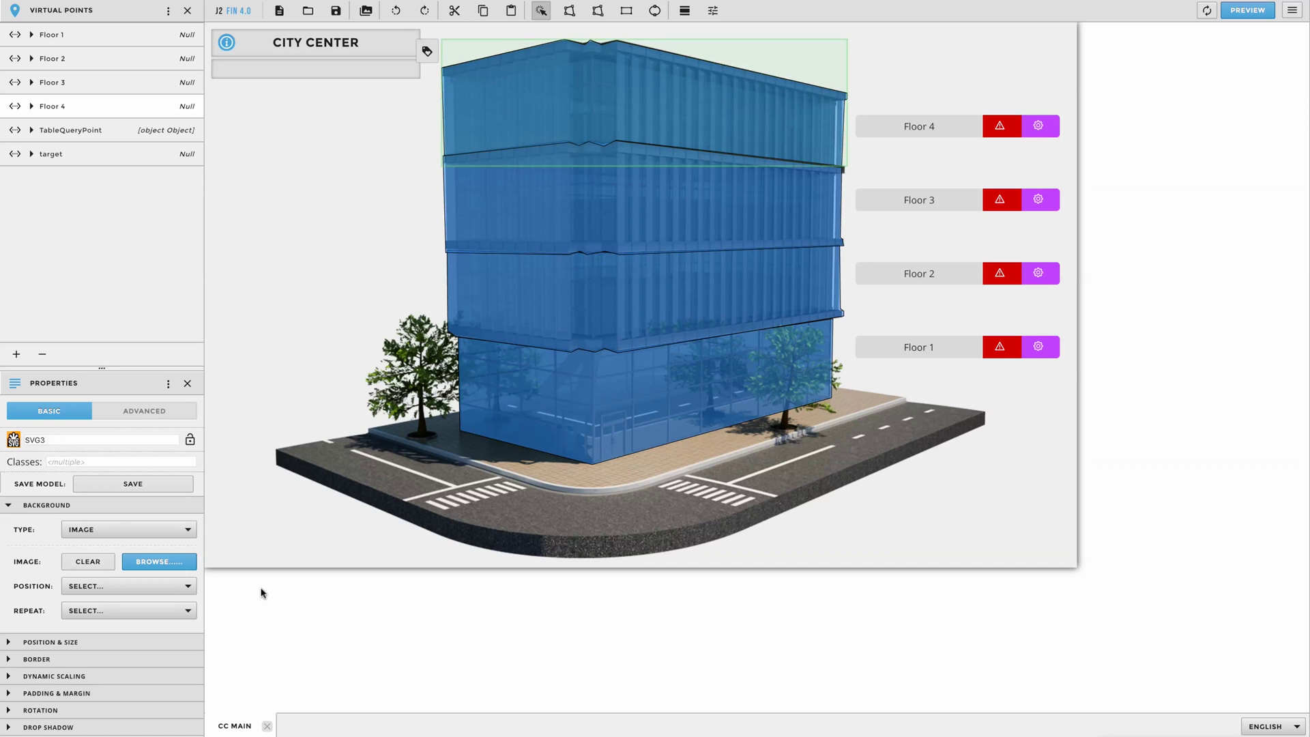
scroll(170, 577, "down", 2)
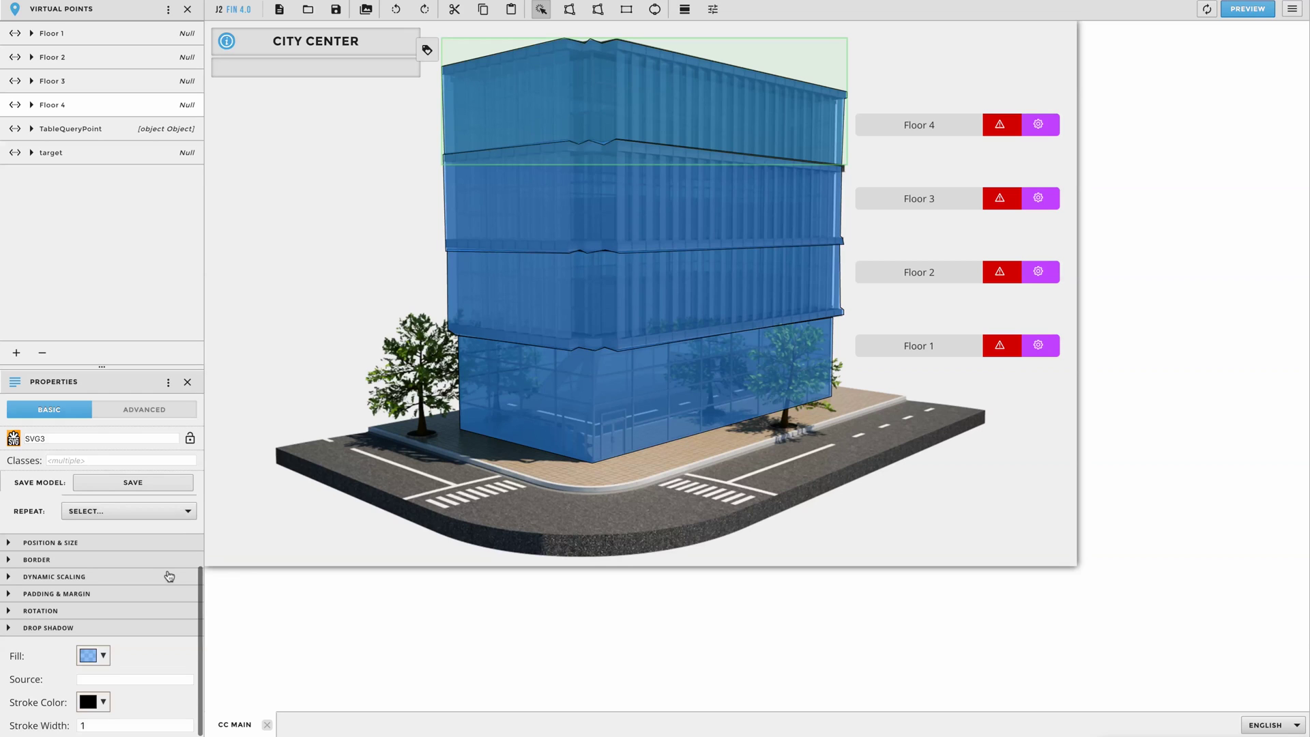
left_click(88, 656)
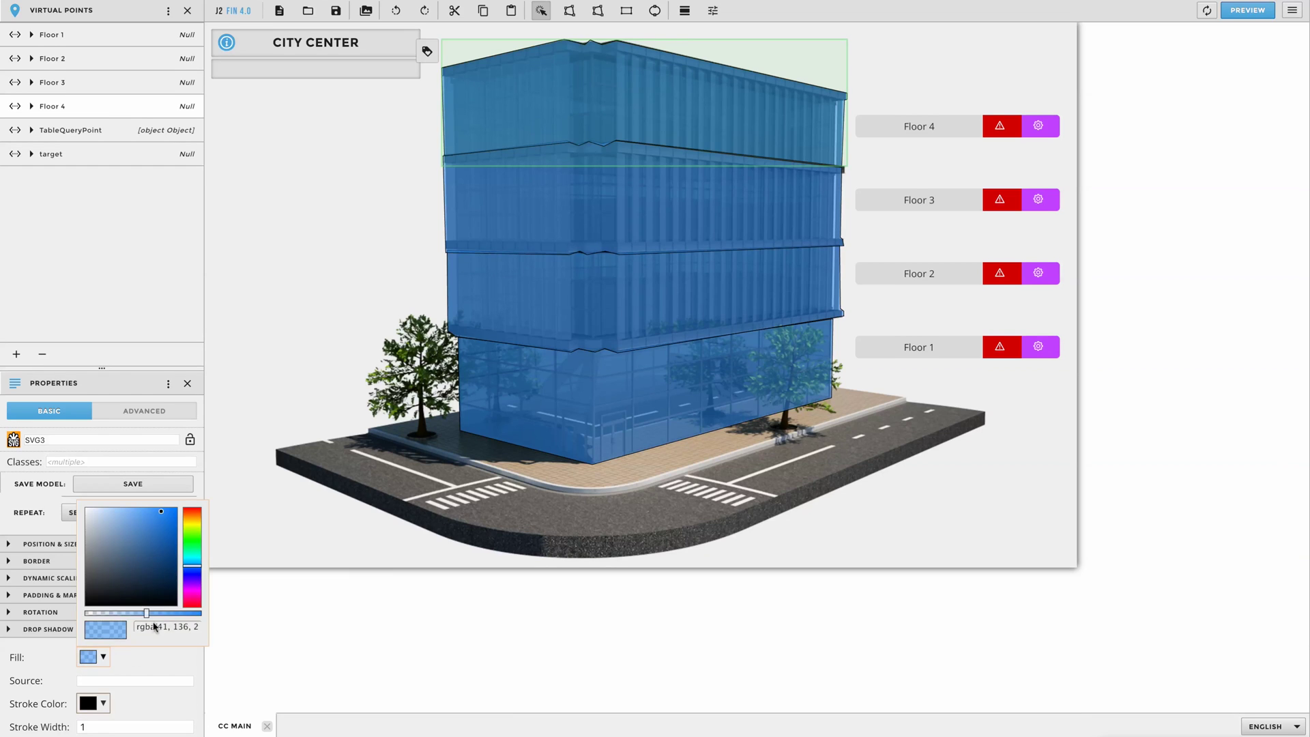
left_click_drag(146, 614, 87, 614)
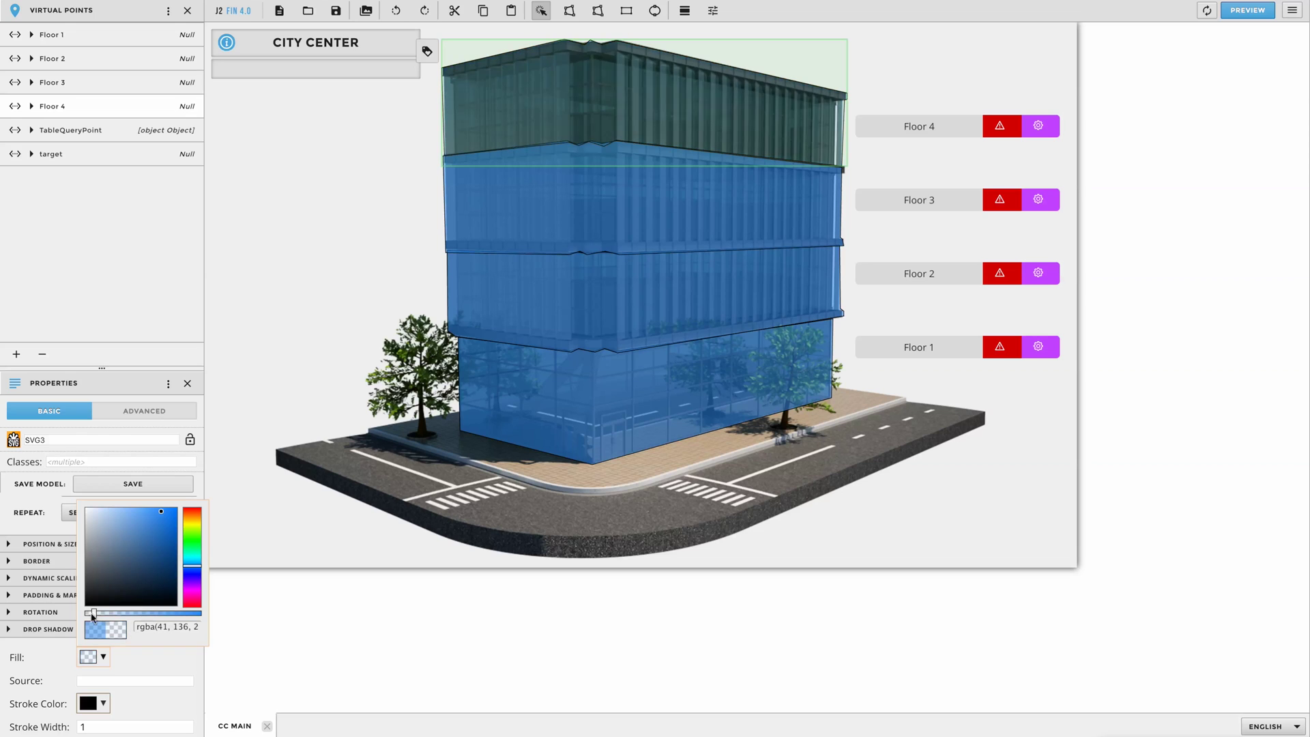
left_click(88, 703)
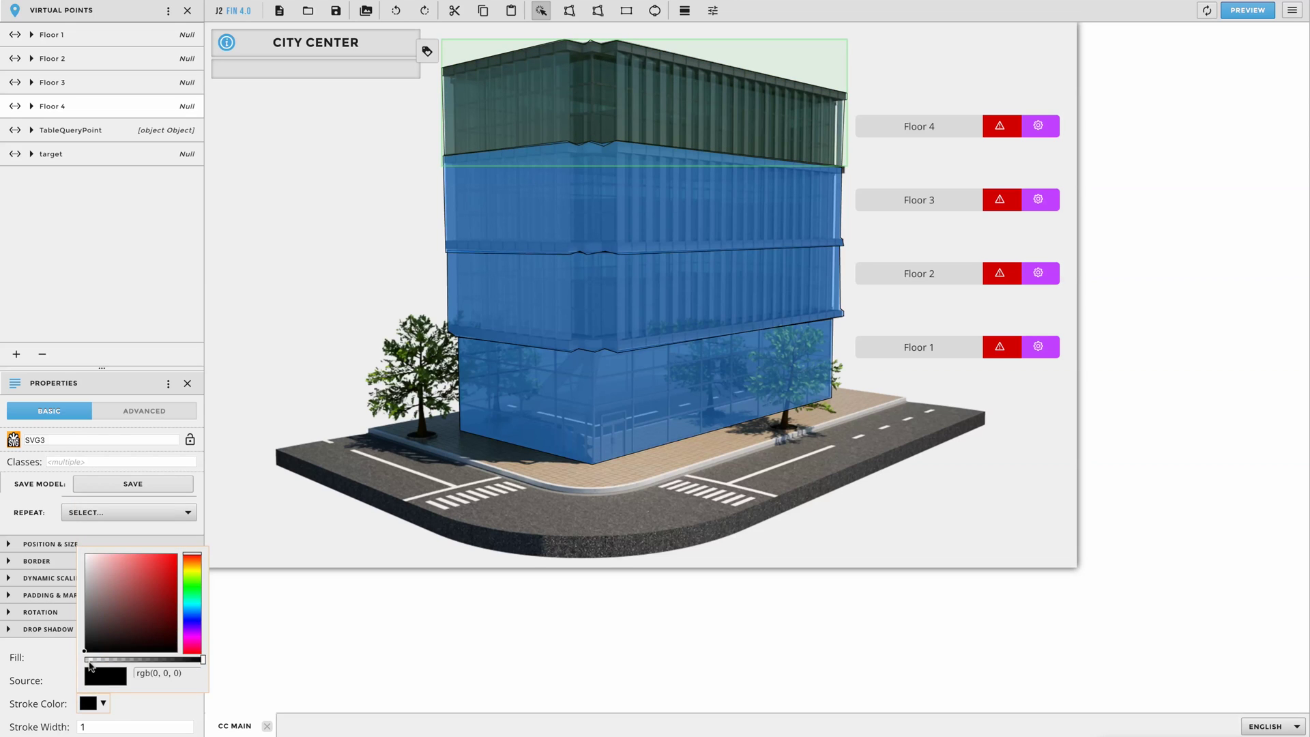
left_click(542, 236)
left_click(88, 656)
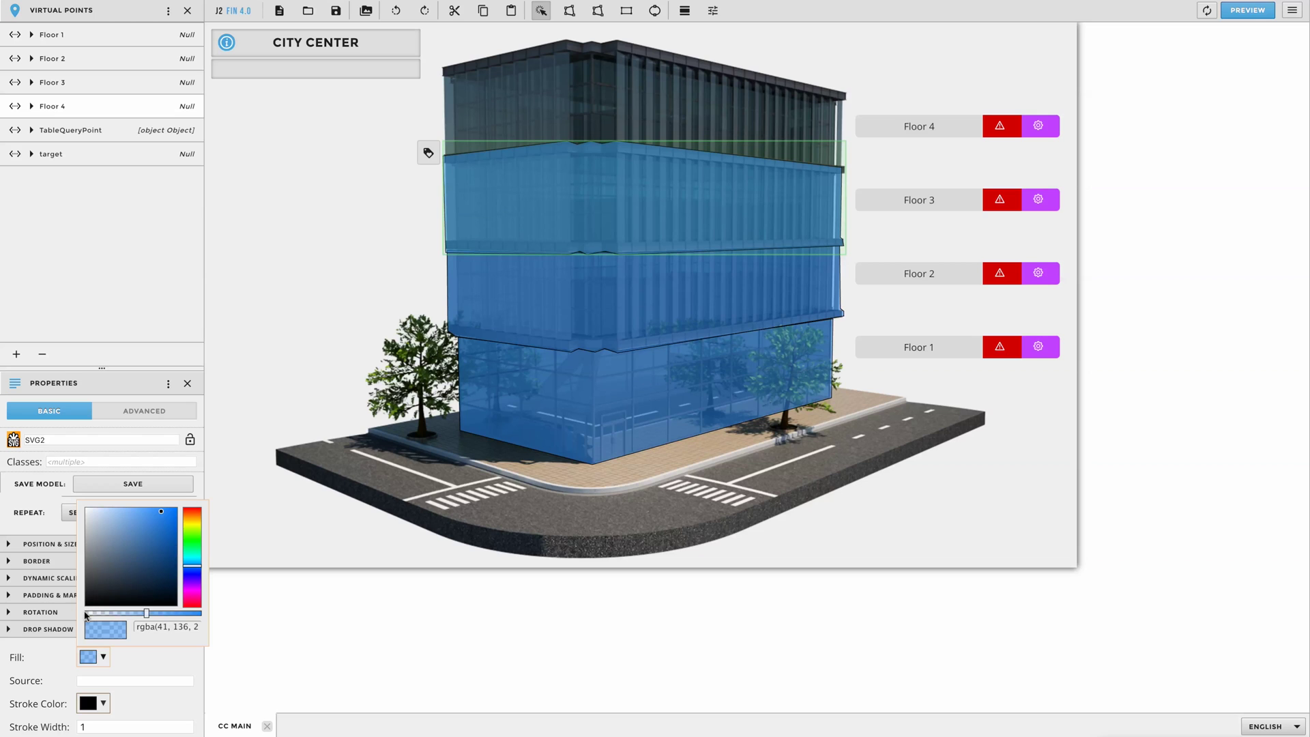
left_click(87, 613)
Step: Make the Floor 2 and Floor 1 polygons' fill and stroke transparent, then save
left_click(88, 702)
left_click(437, 258)
left_click(88, 657)
left_click(87, 612)
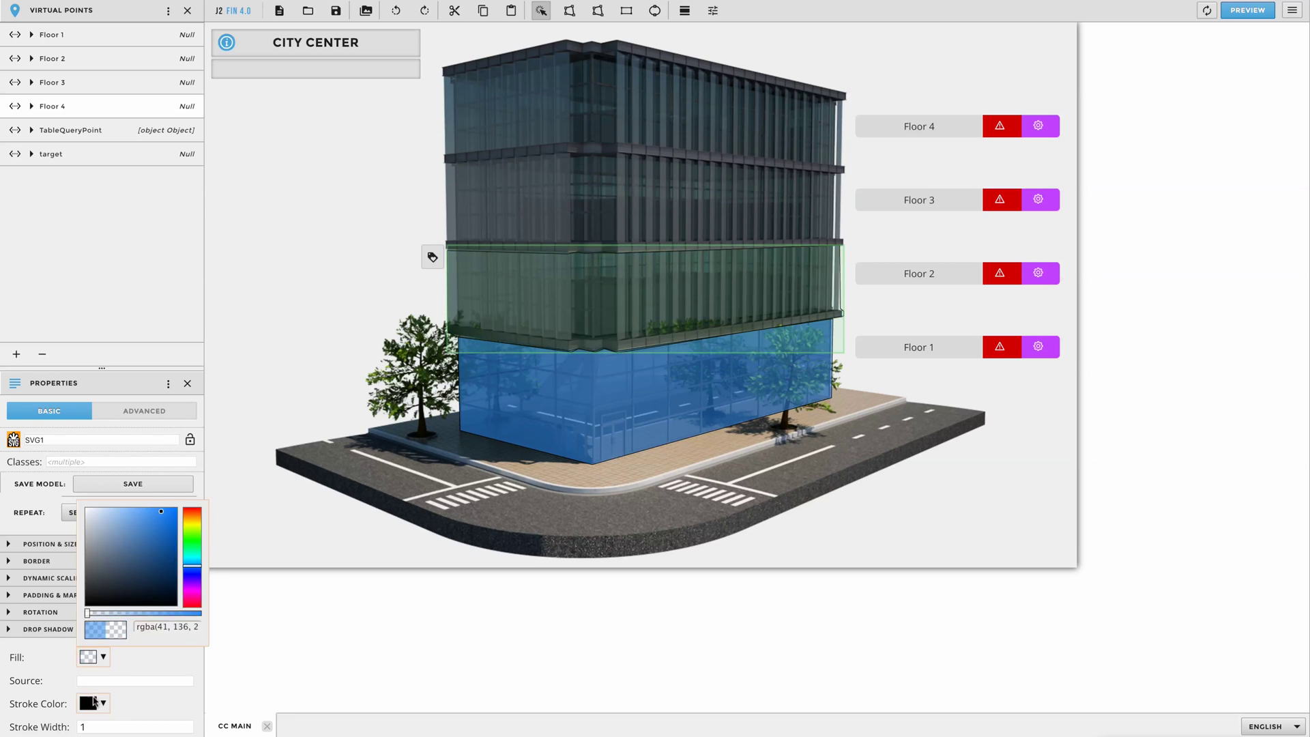
left_click(88, 703)
left_click(87, 659)
left_click(491, 355)
left_click(88, 656)
left_click(87, 614)
left_click(88, 703)
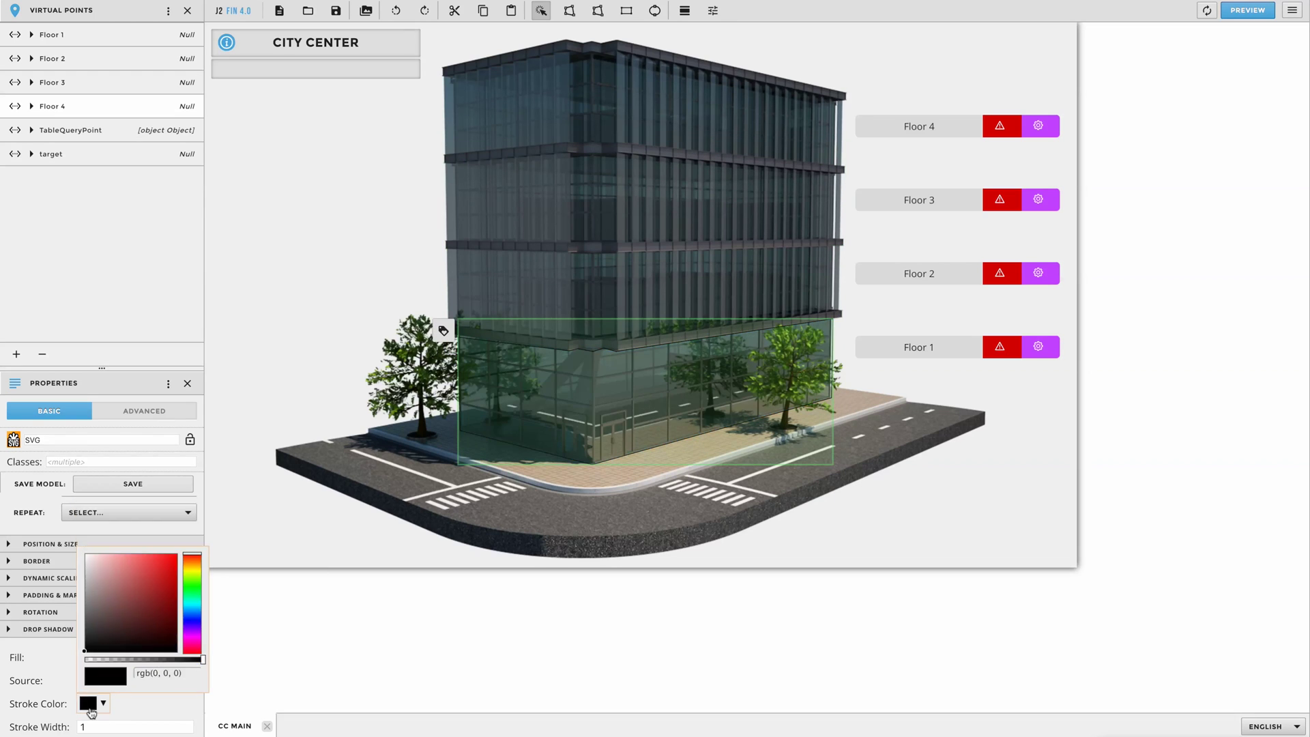
left_click(87, 660)
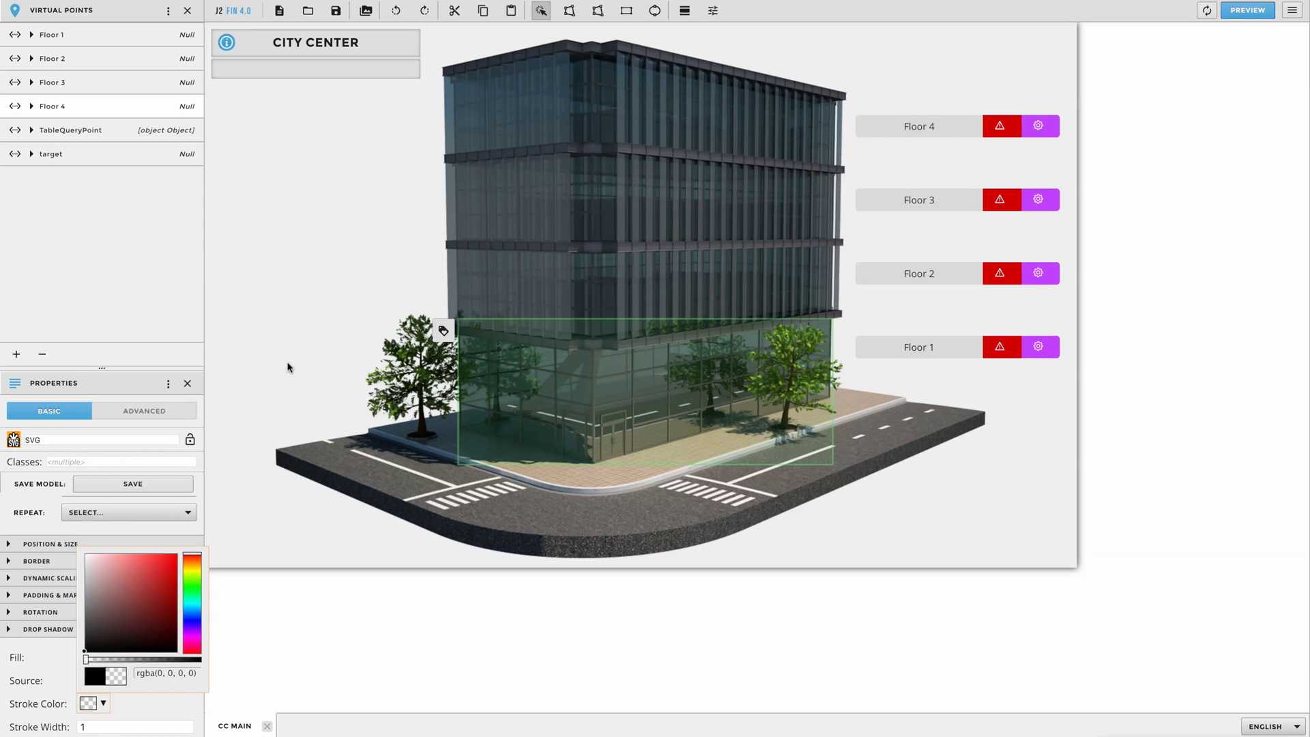
left_click(295, 329)
key("ctrl+s")
Step: Save the project, then open the City Center building graphic in the viewer from the site map
left_click(755, 573)
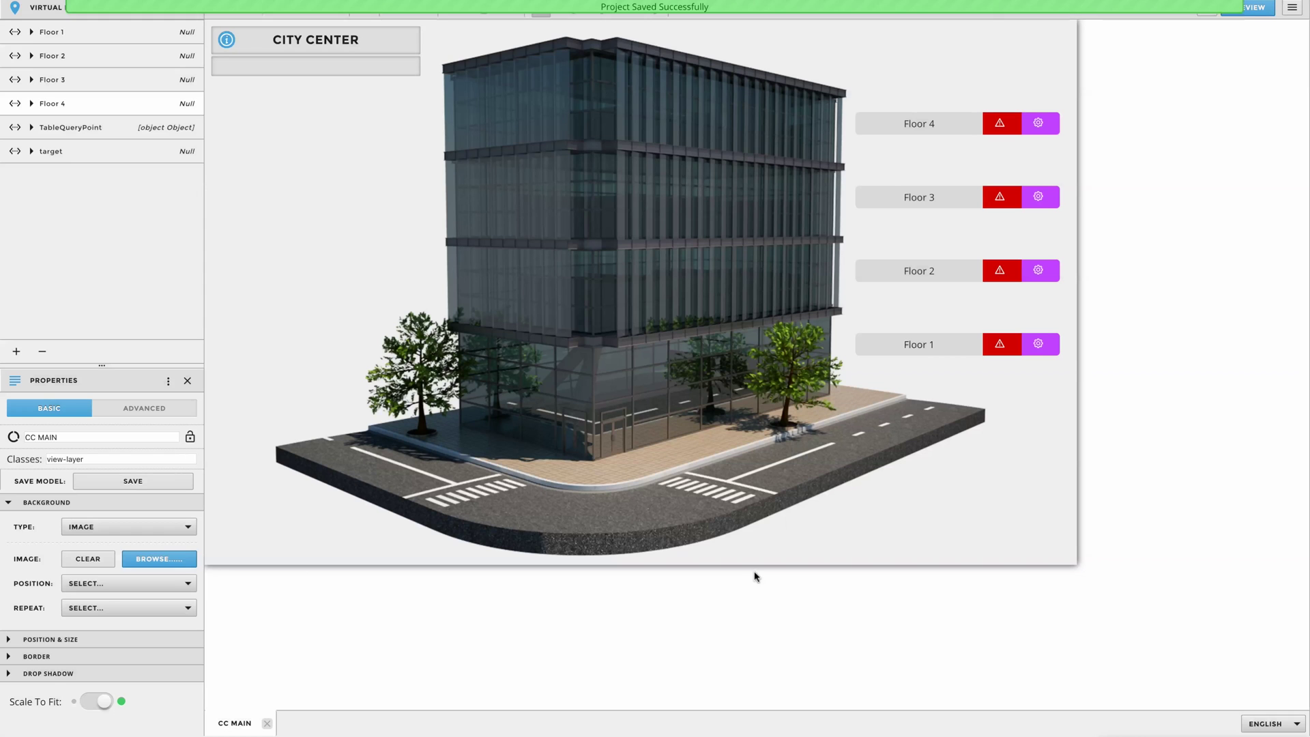
left_click(1293, 9)
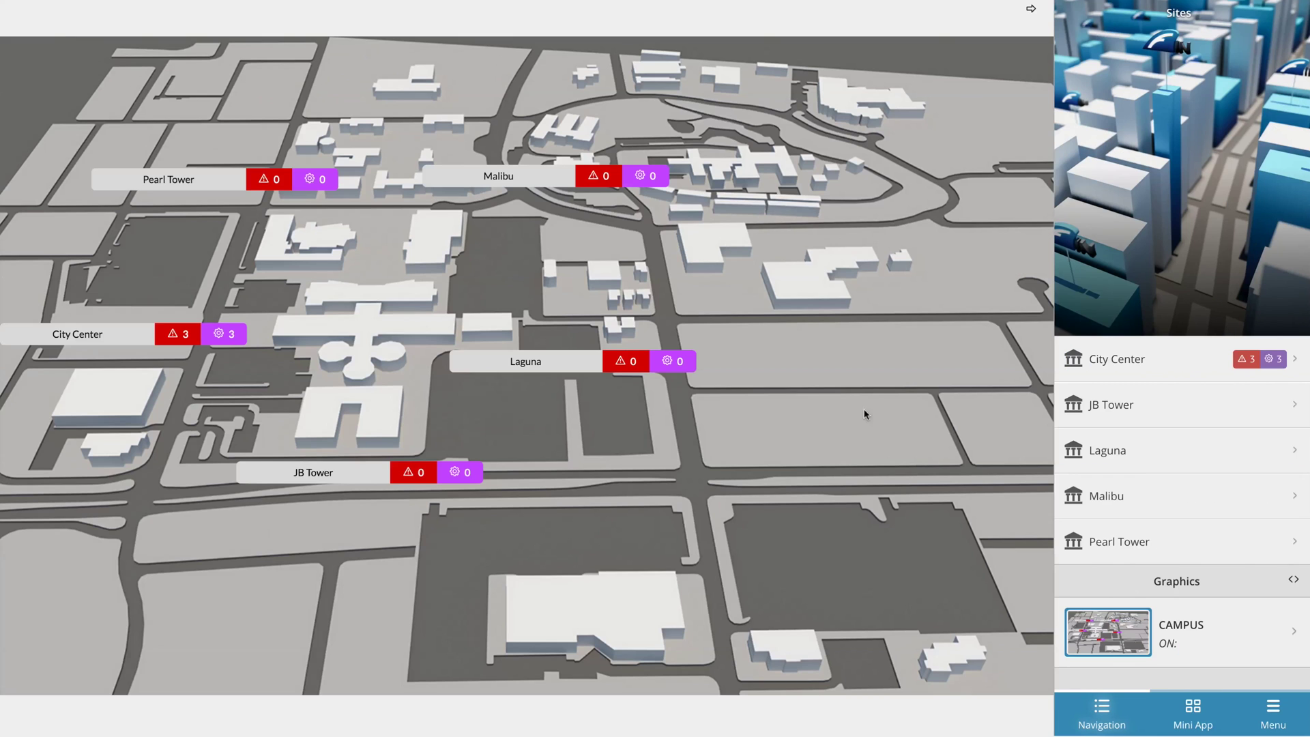
left_click(109, 413)
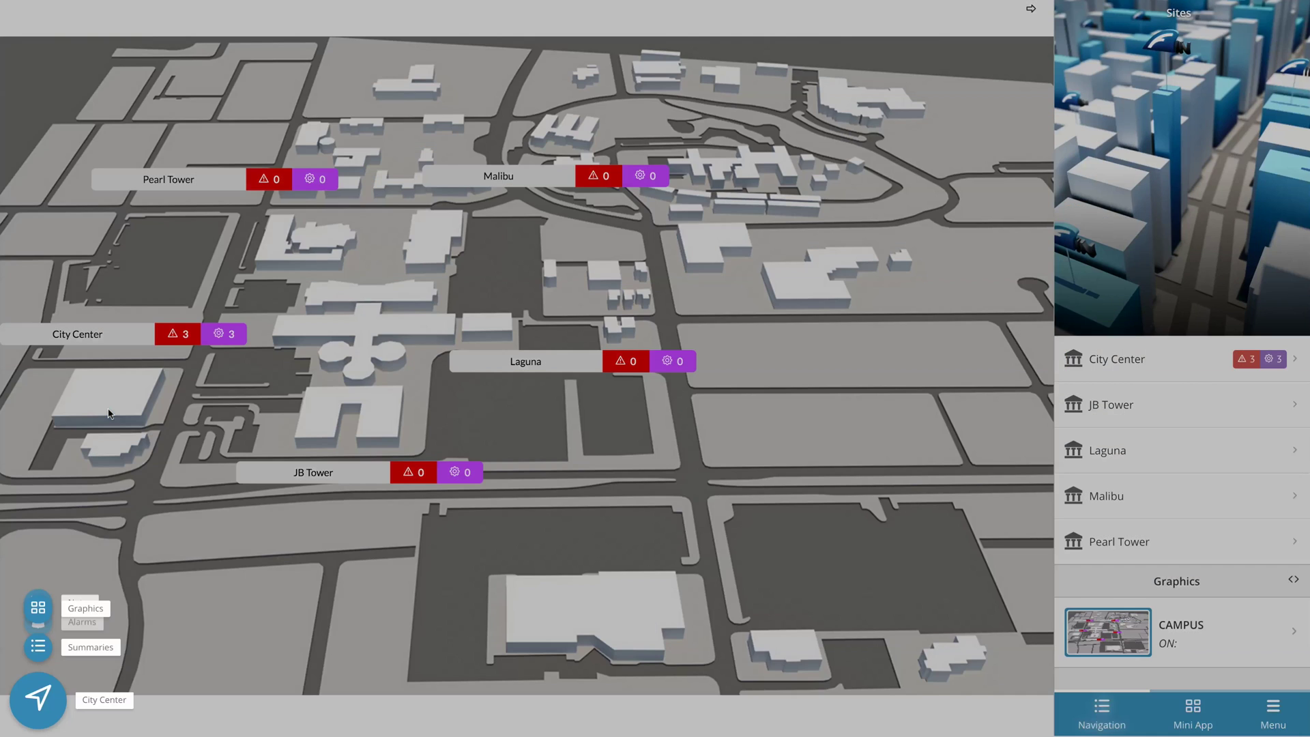
left_click(59, 695)
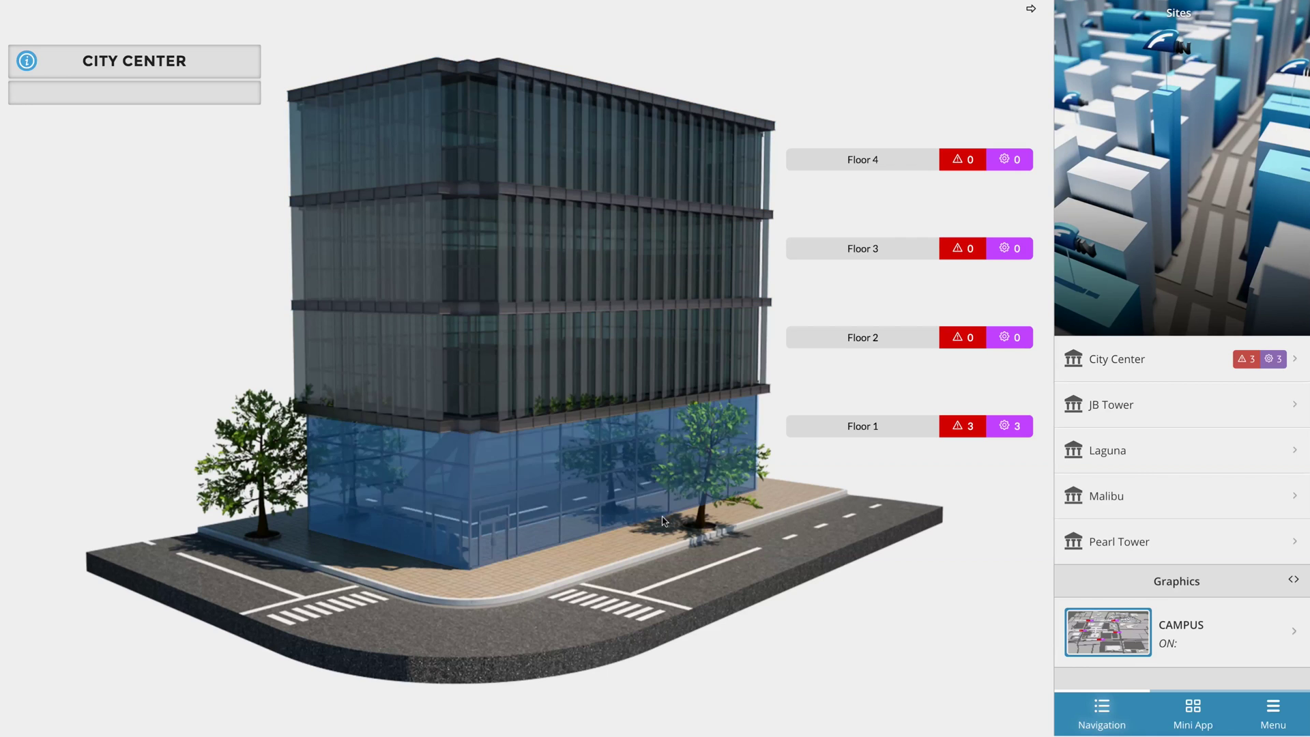
Step: Show Floor 1's alarms from its smart label, listing the three Heated alarms
left_click(646, 481)
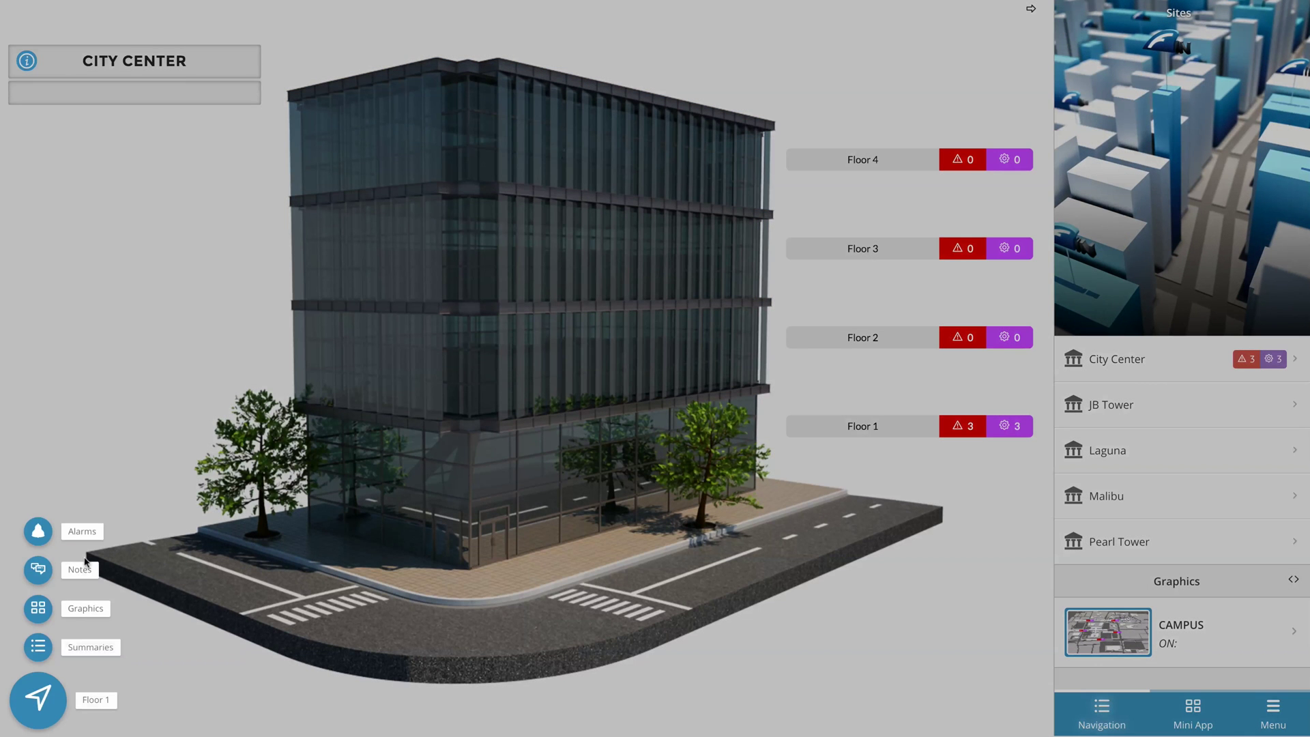
left_click(39, 533)
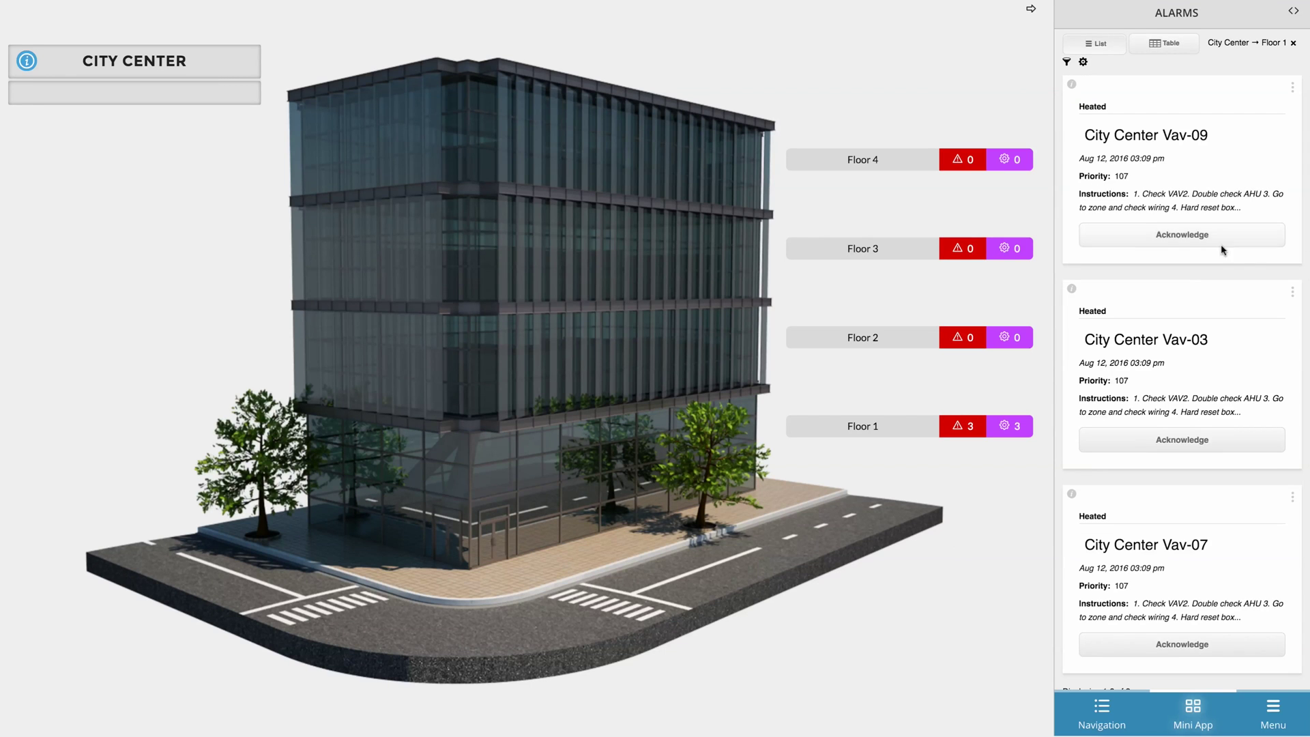
scroll(1221, 248, "up", 1)
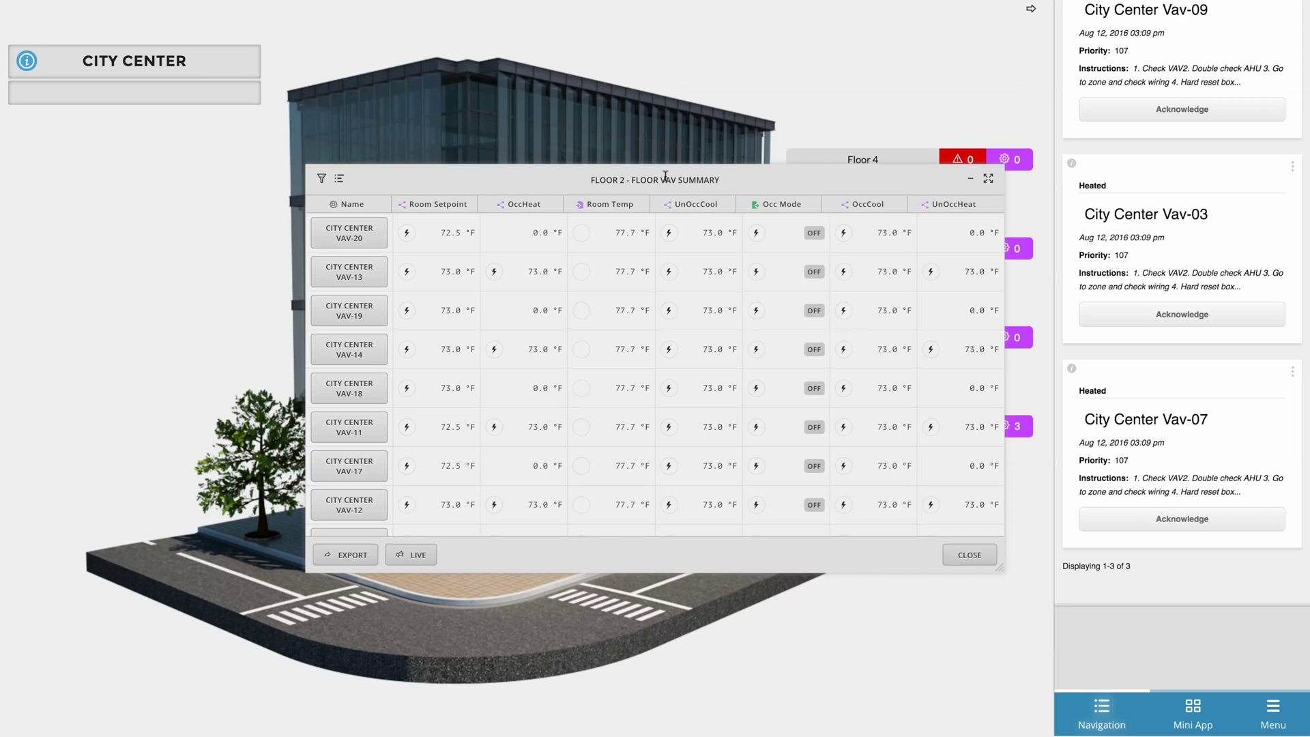
scroll(925, 297, "down", 3)
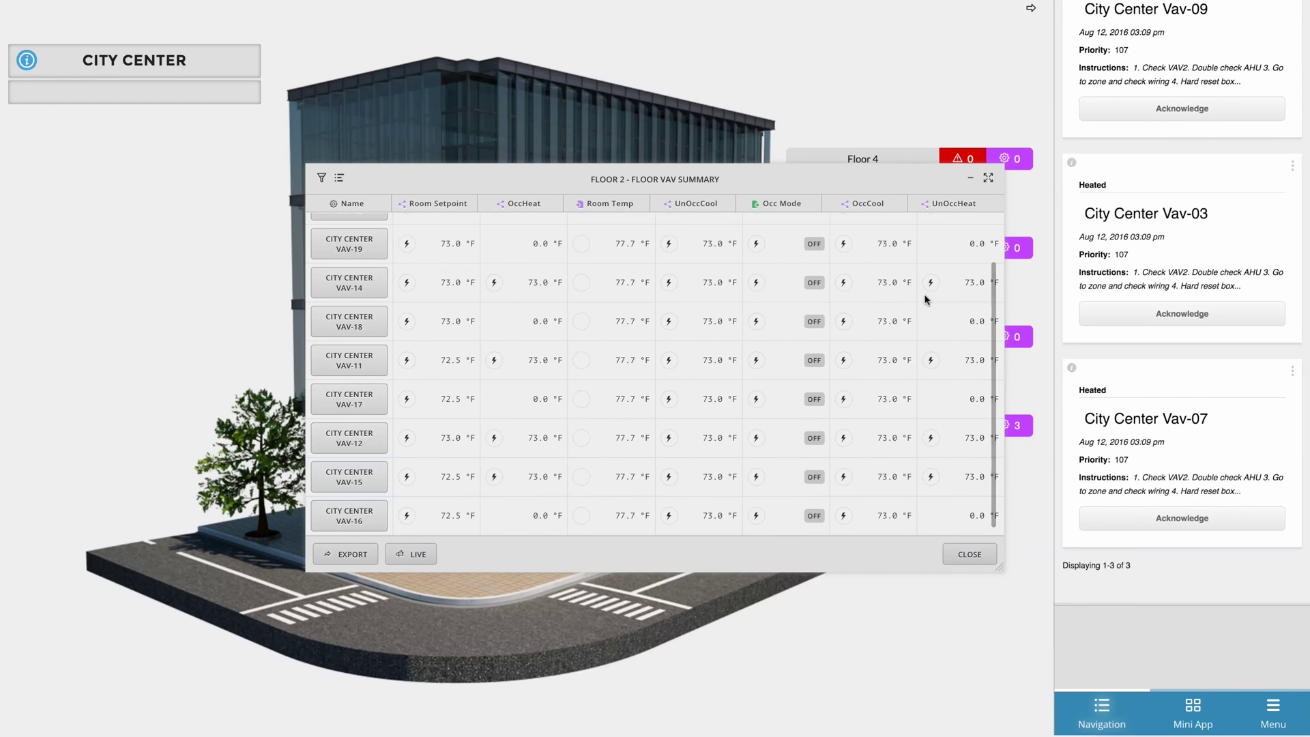
scroll(887, 314, "up", 3)
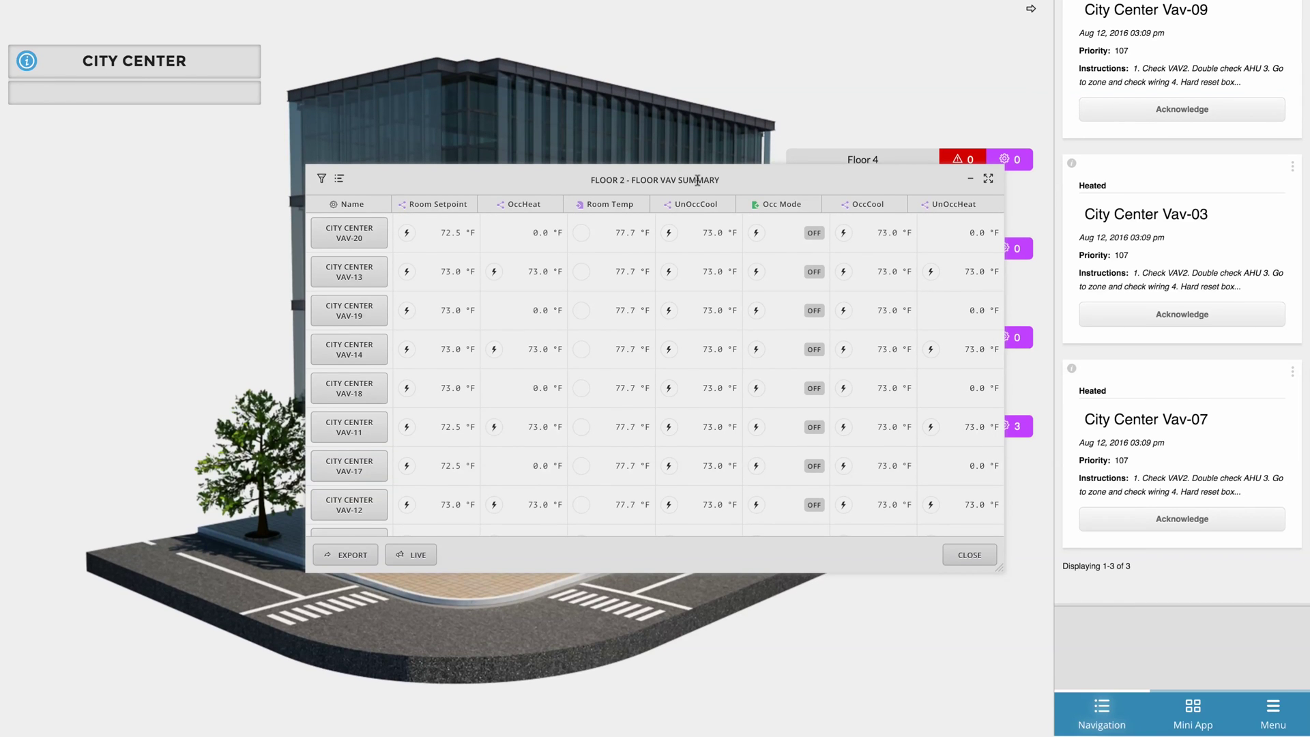
left_click(969, 555)
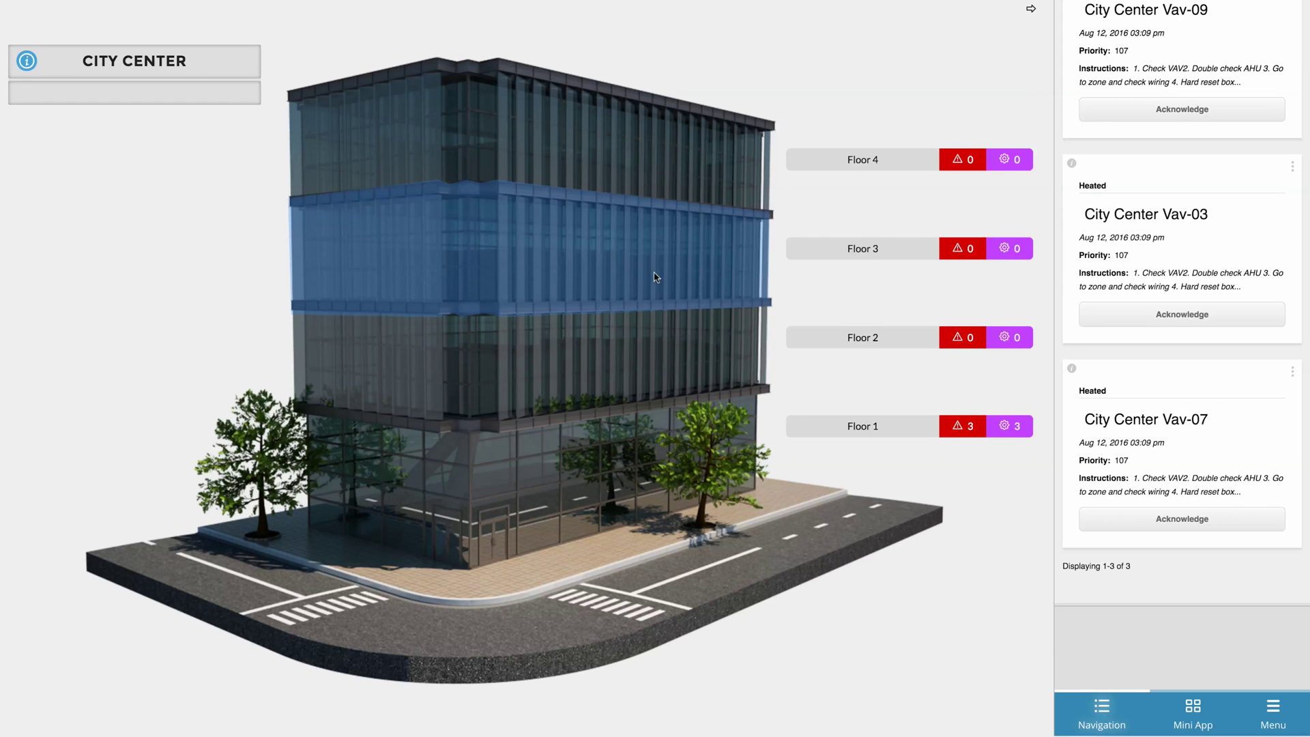
left_click(655, 277)
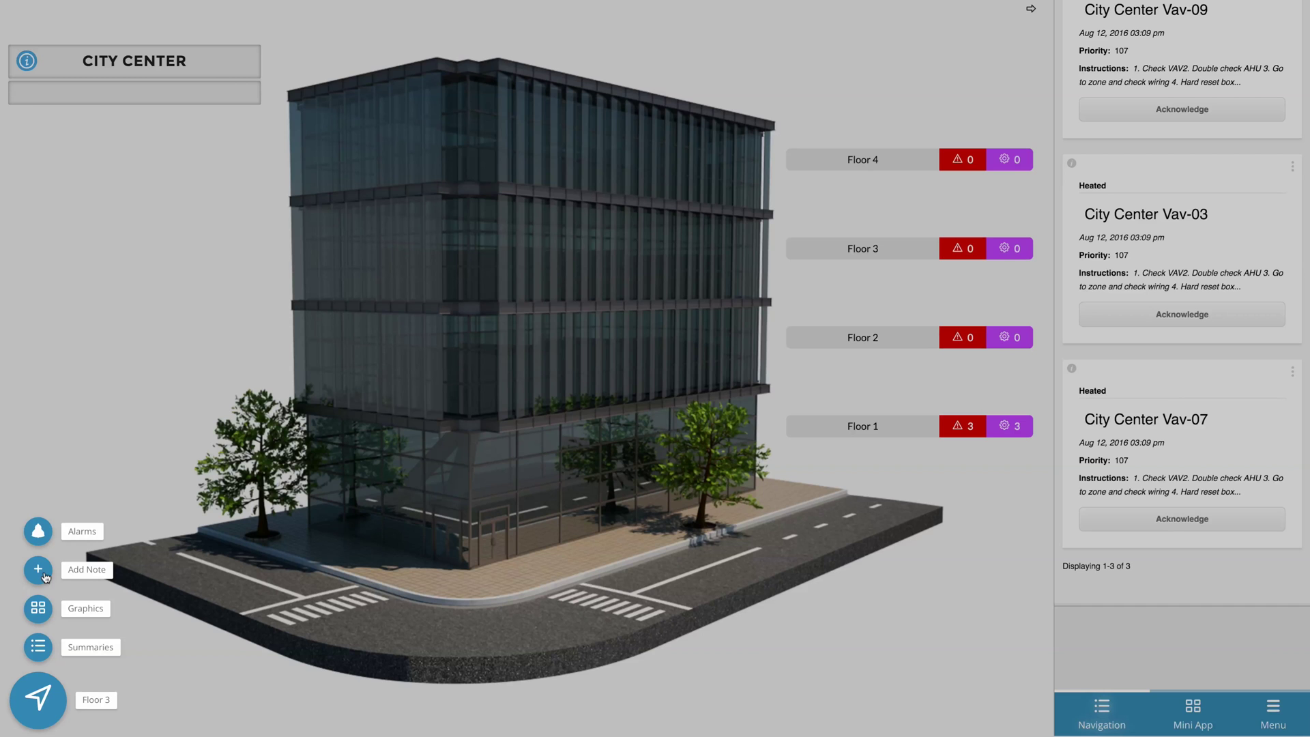
Step: List the graphics linked to Floor 3, then open the Floor 4 floor plan
left_click(38, 613)
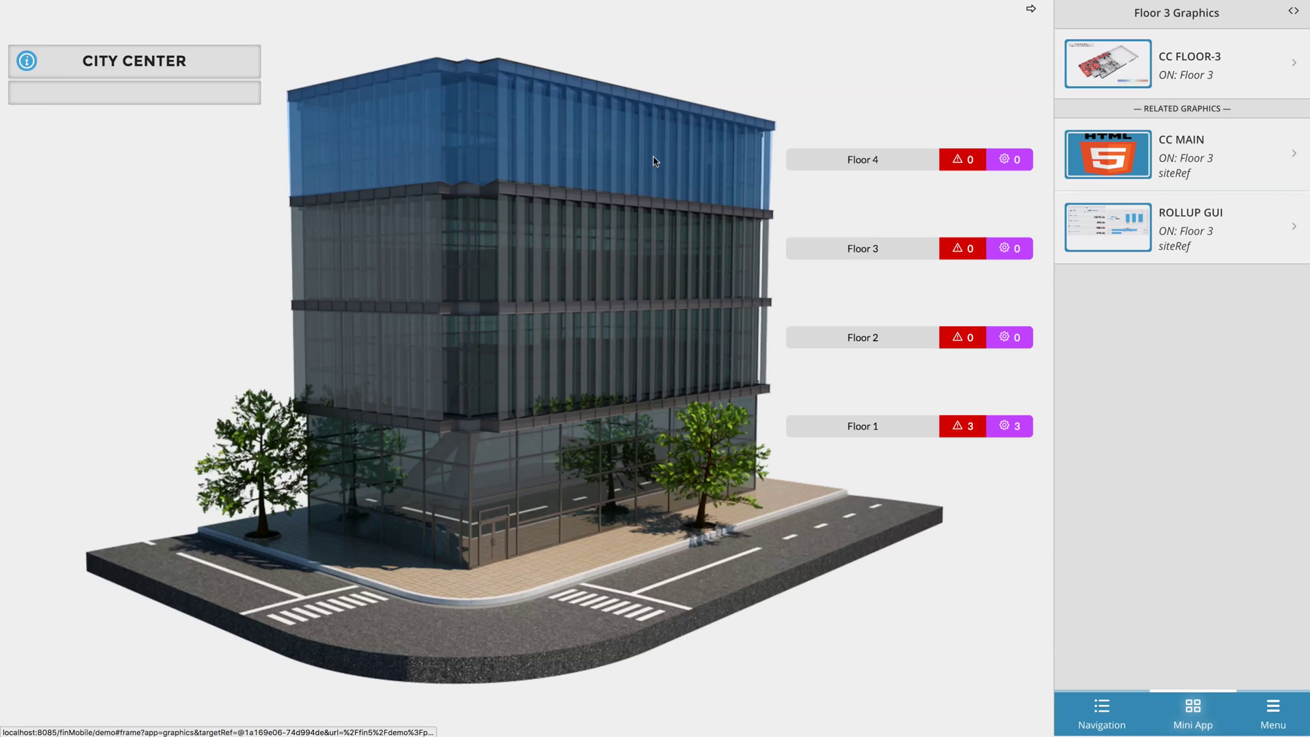
left_click(49, 707)
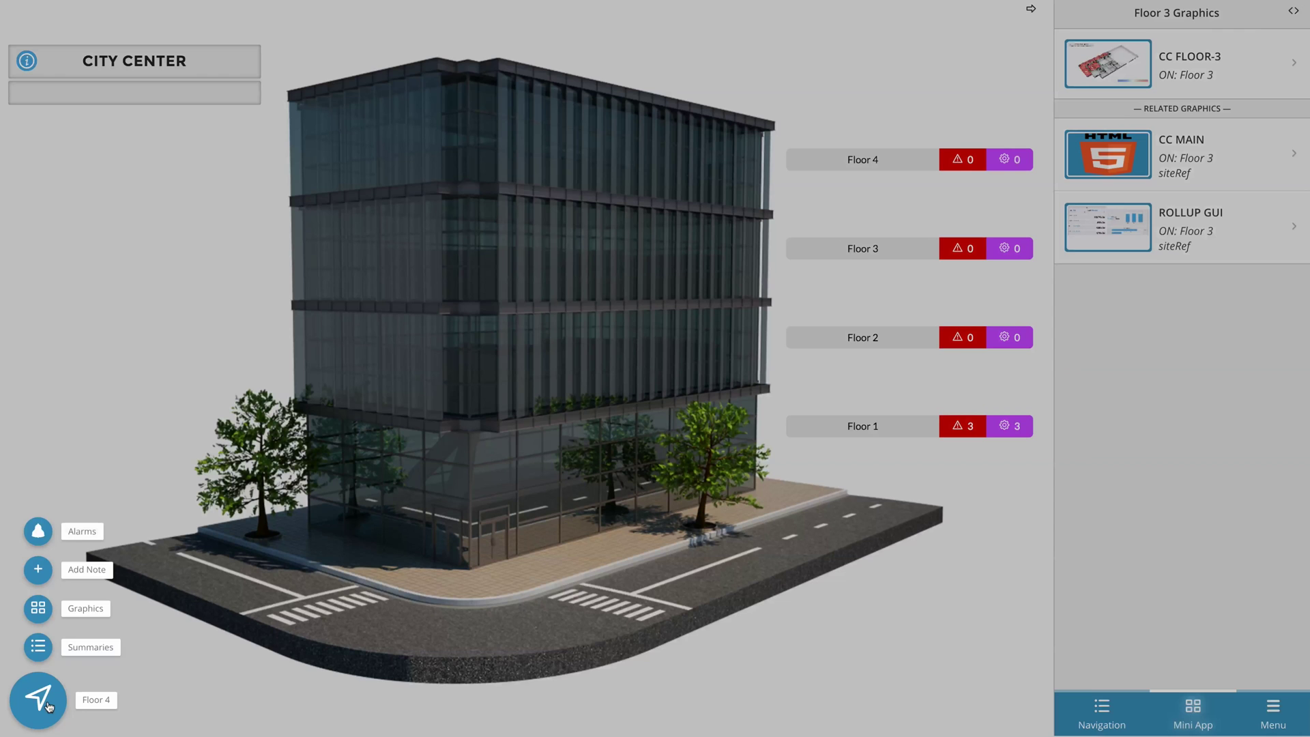
left_click(49, 707)
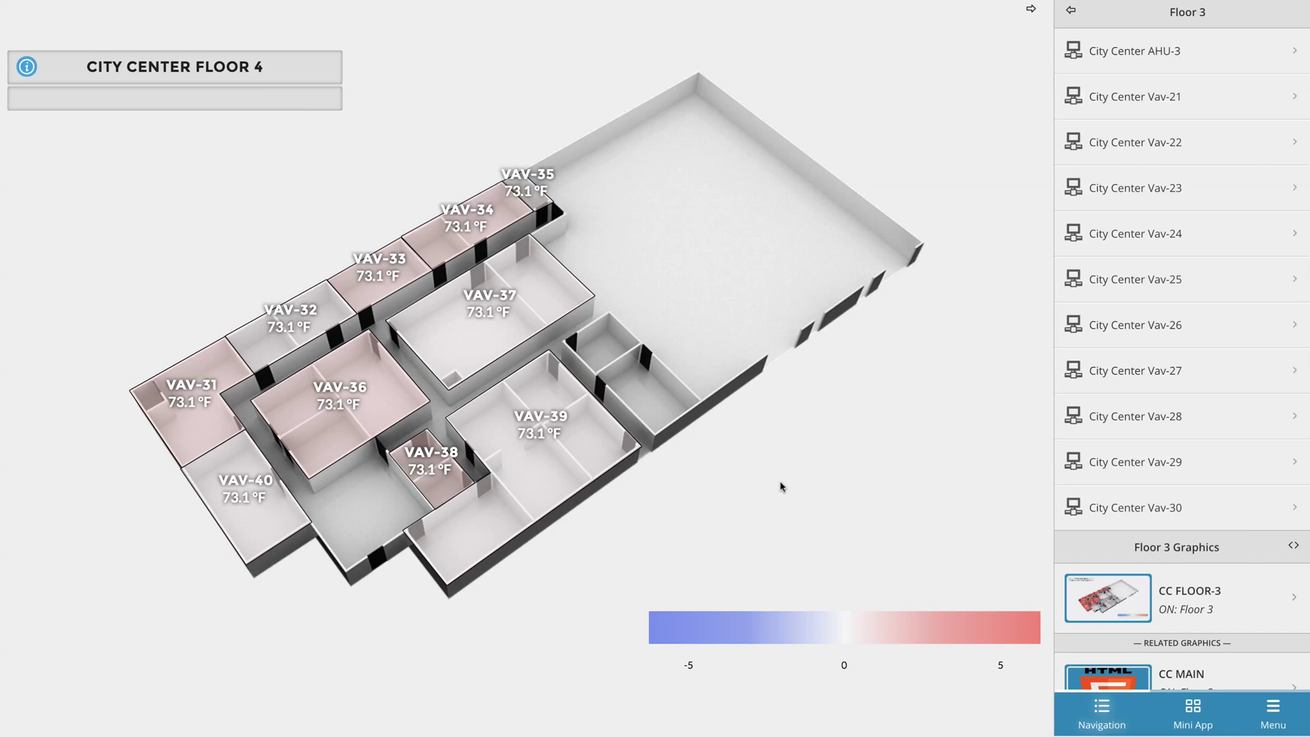
Step: View the VAV-39 equipment graphic from the Floor 4 plan, then return to CC MAIN
left_click(41, 707)
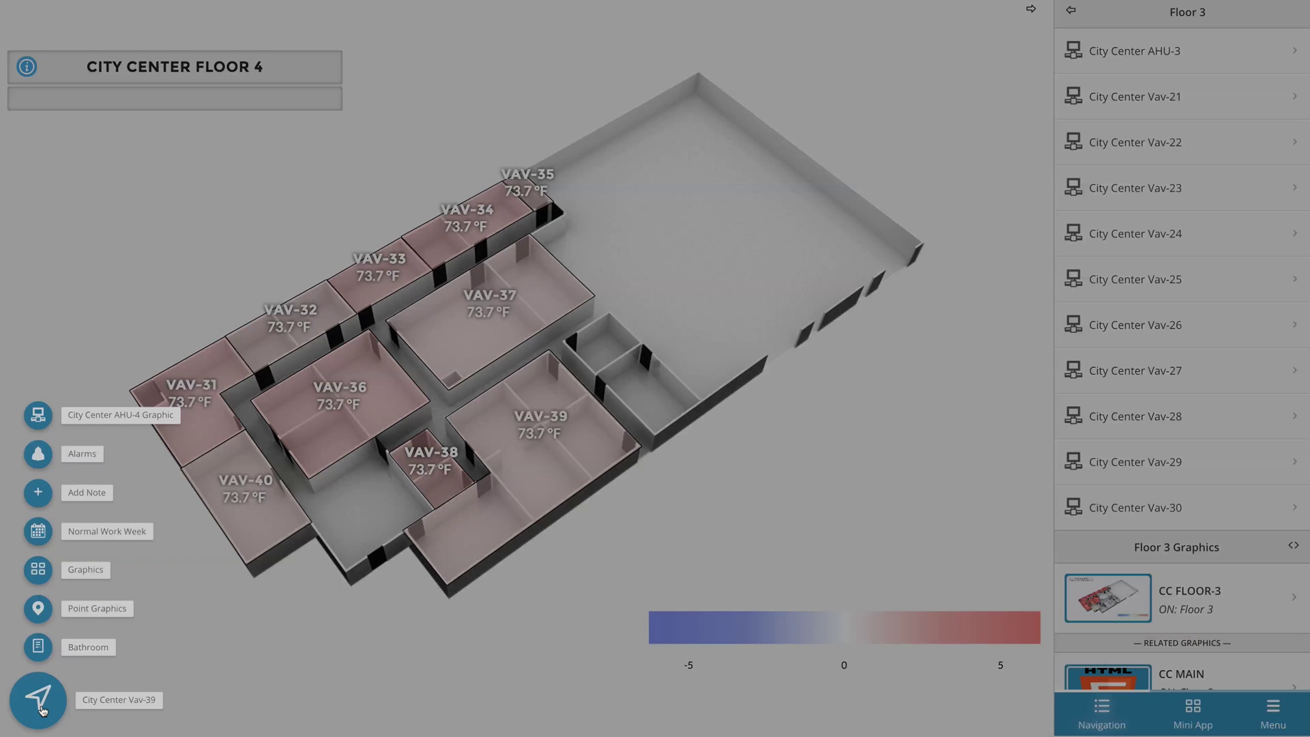
left_click(41, 710)
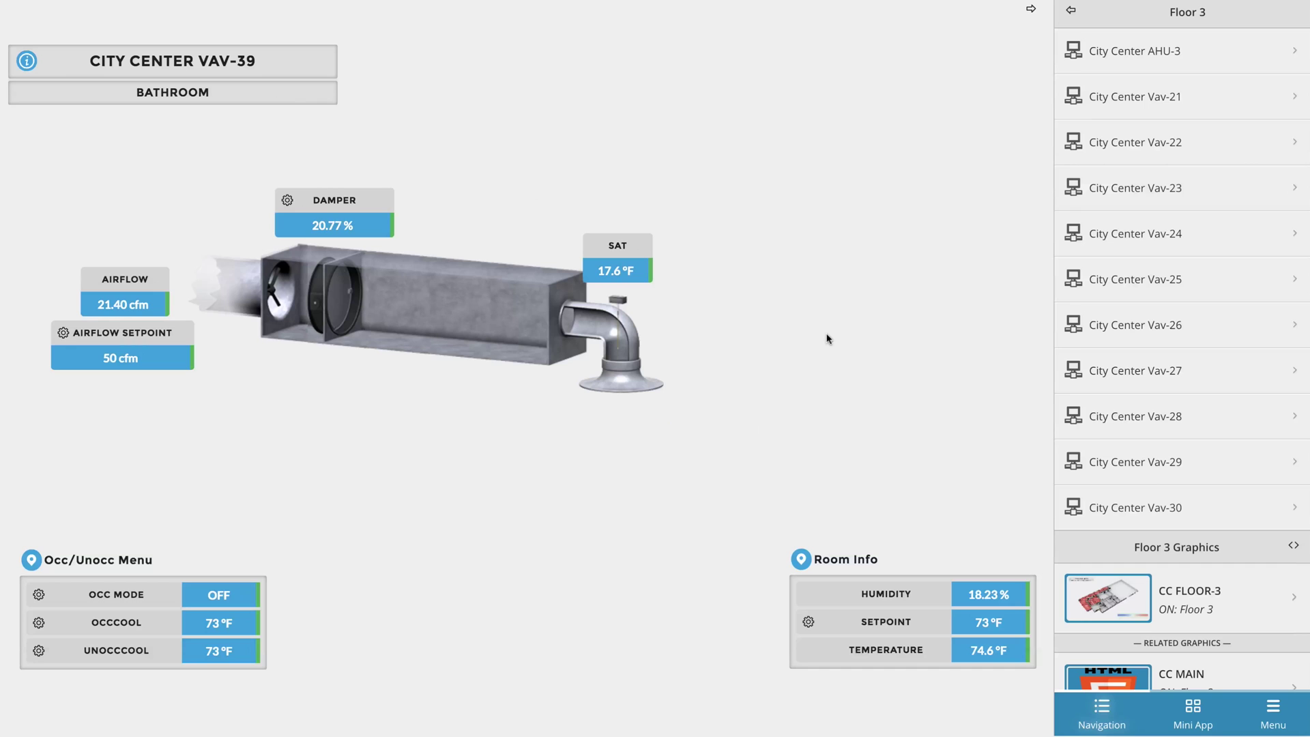
scroll(1151, 487, "down", 5)
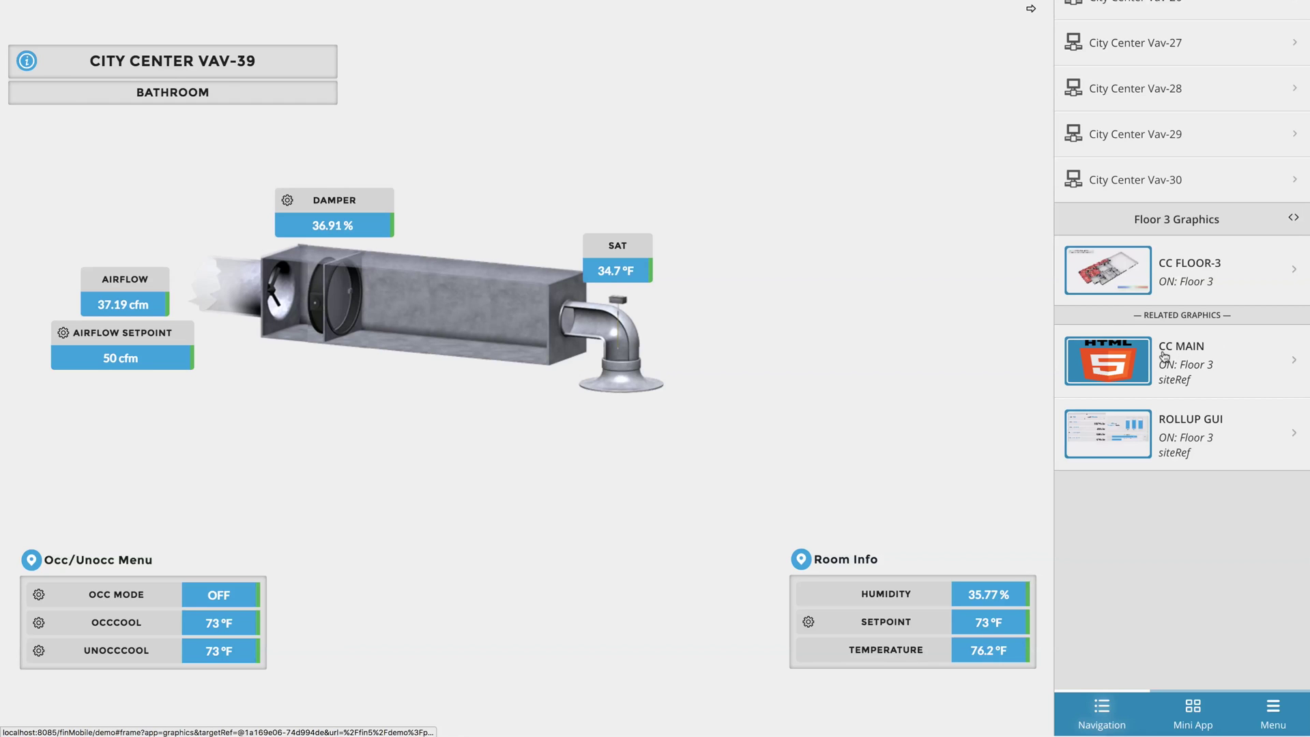
left_click(1164, 356)
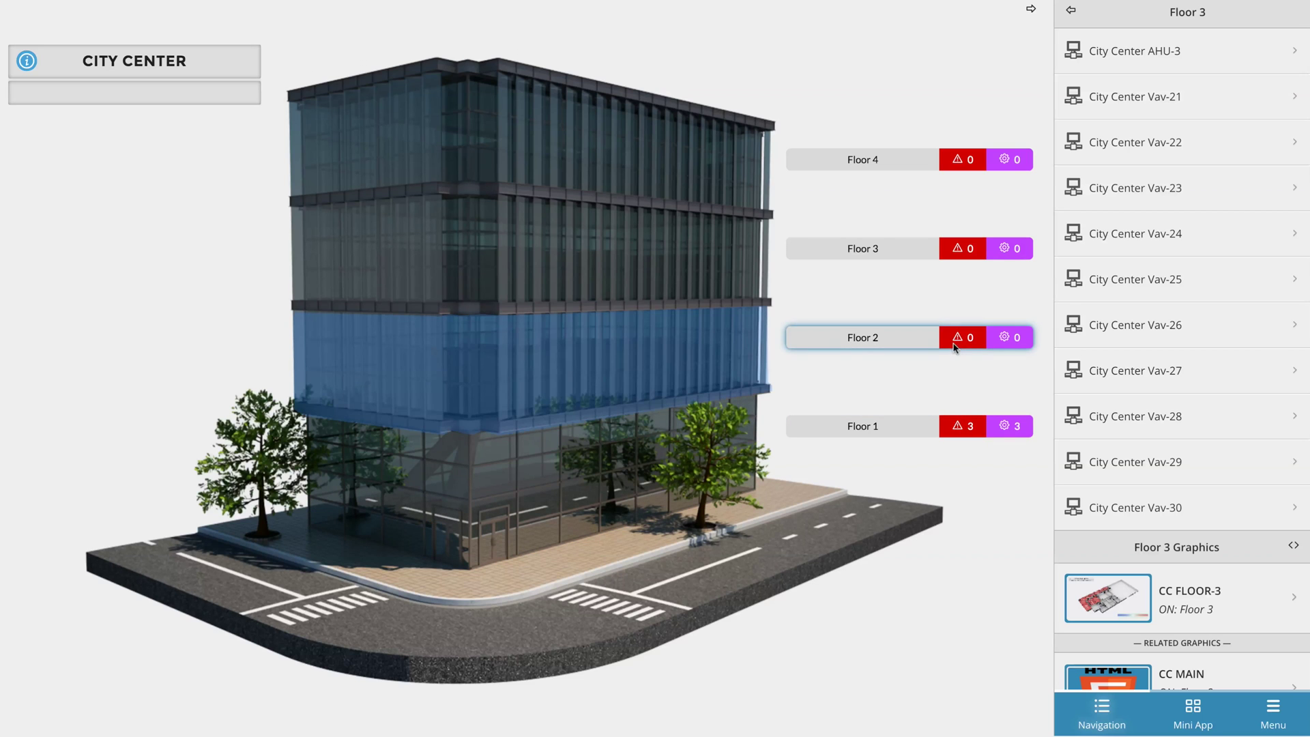
Step: Open and dismiss Floor 3's actions, then bring up the City Center site actions
left_click(936, 252)
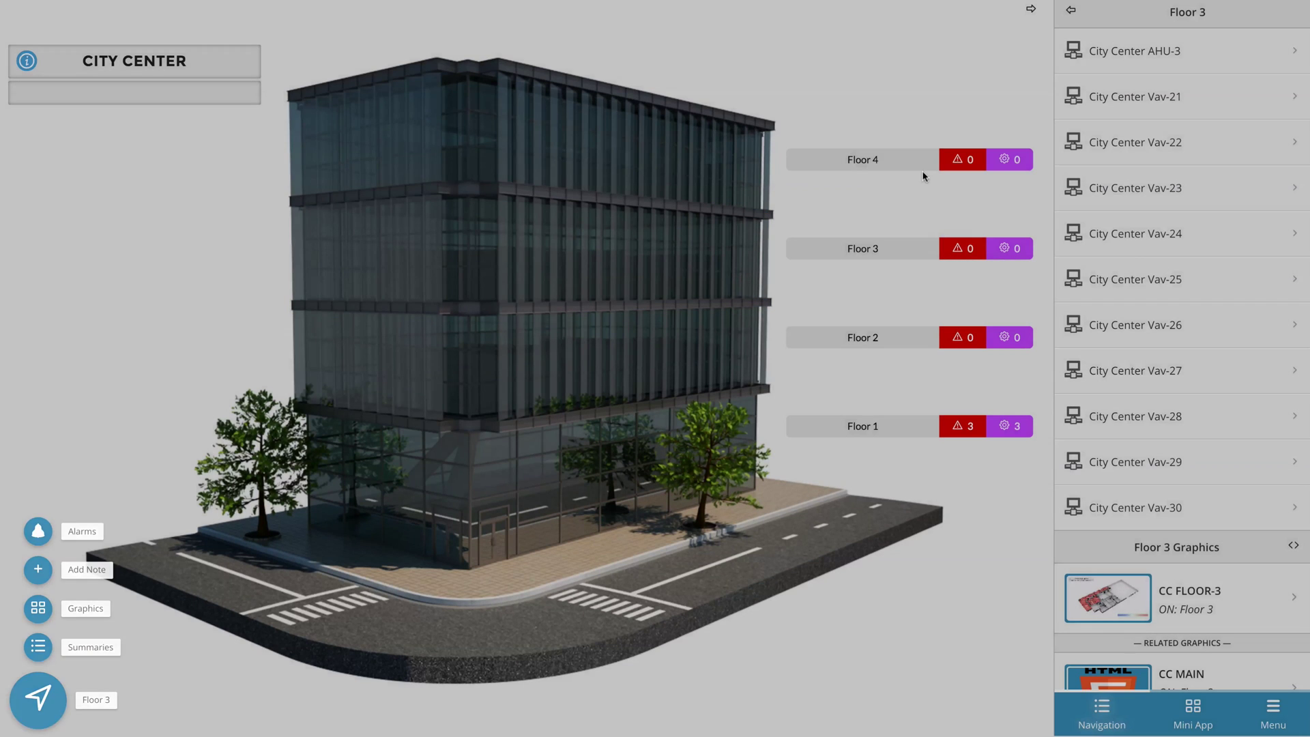
left_click(924, 175)
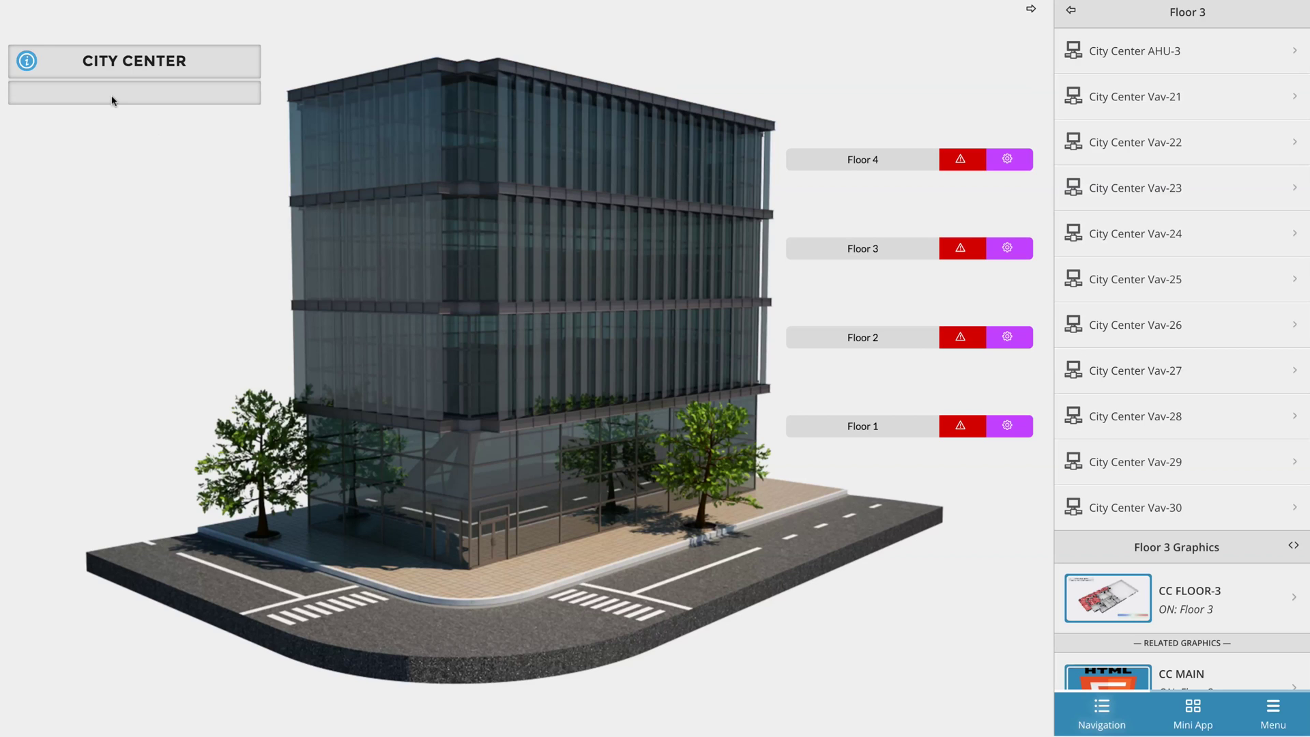
left_click(26, 63)
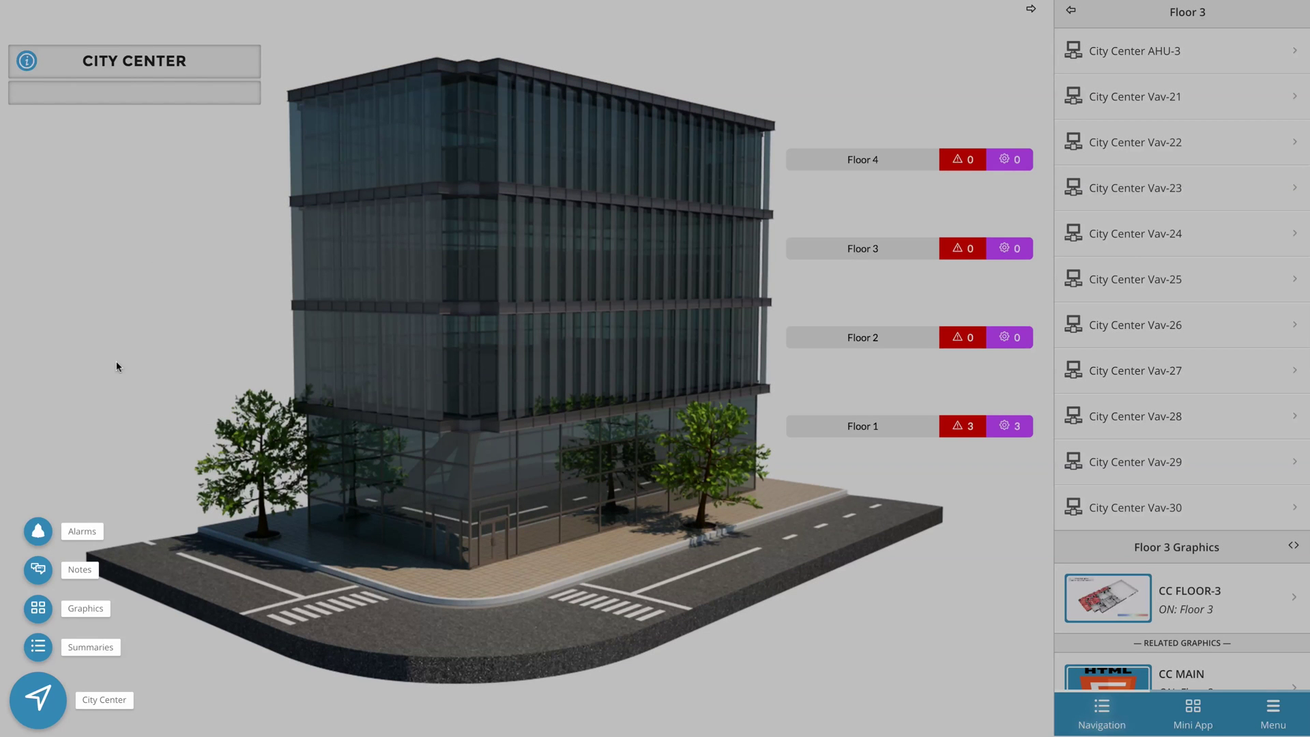
Step: Choose Alarms for City Center to list the Vav-09, Vav-03 and Vav-07 heated alarms
left_click(38, 530)
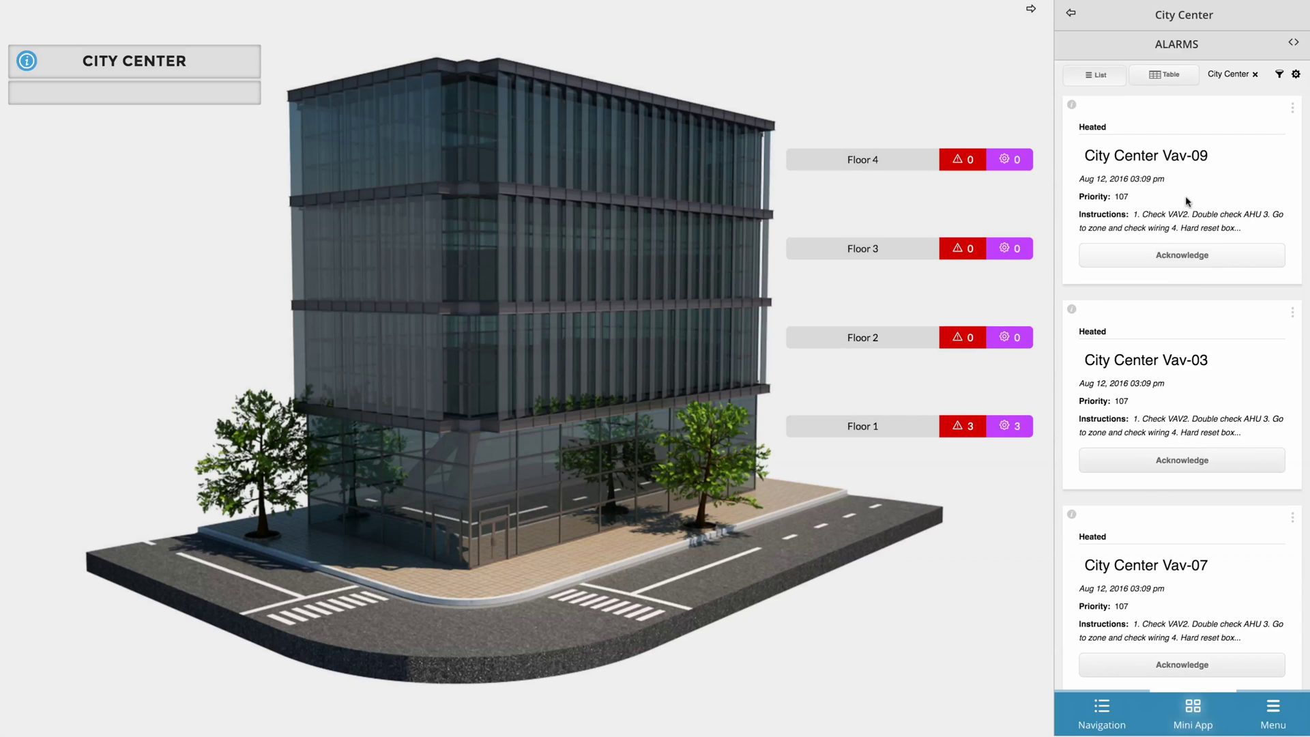